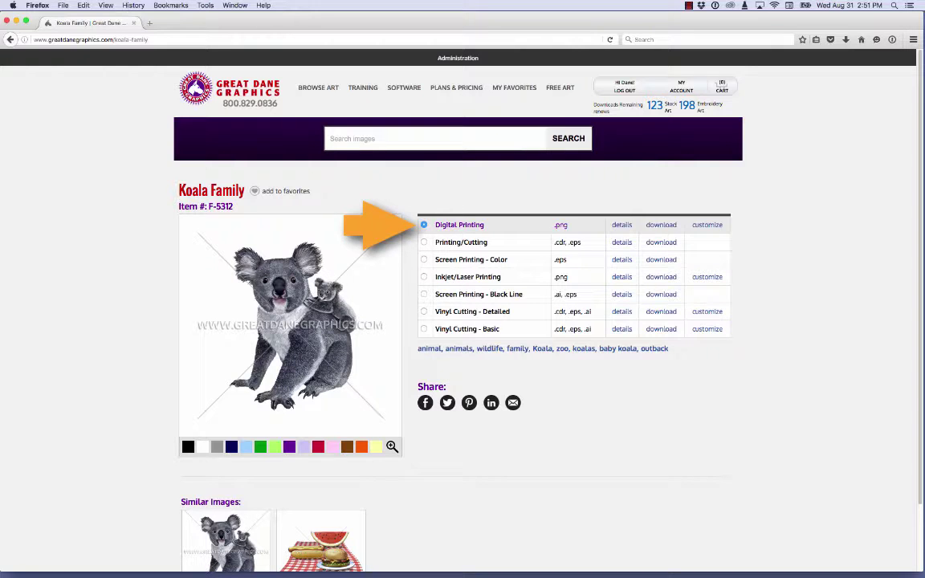
Open the Digital Printing version of Koala Family for customizing and move the koala image to the upper part of the design area
{"action": "left_click", "coordinate": [708, 229]}
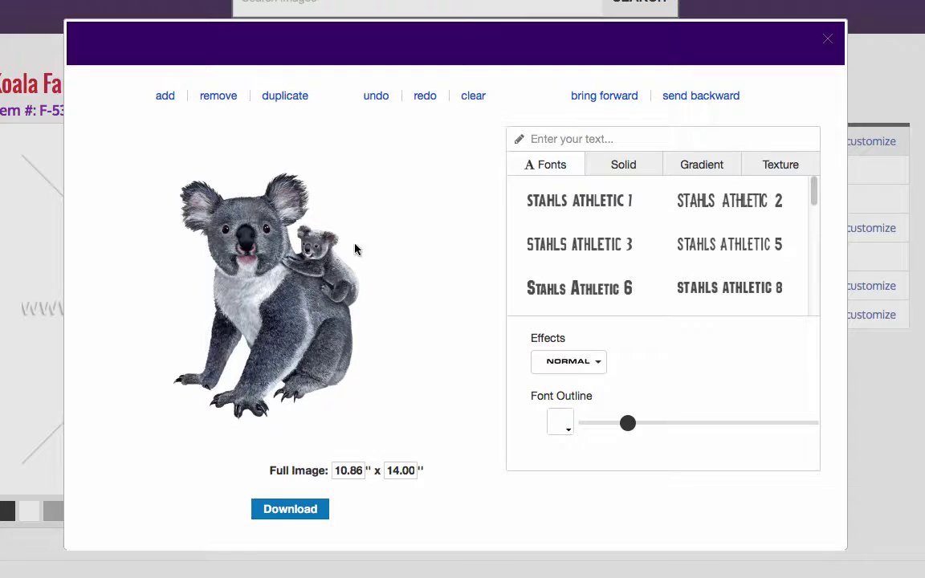
{"action": "left_click_drag", "start_coordinate": [301, 302], "coordinate": [318, 303]}
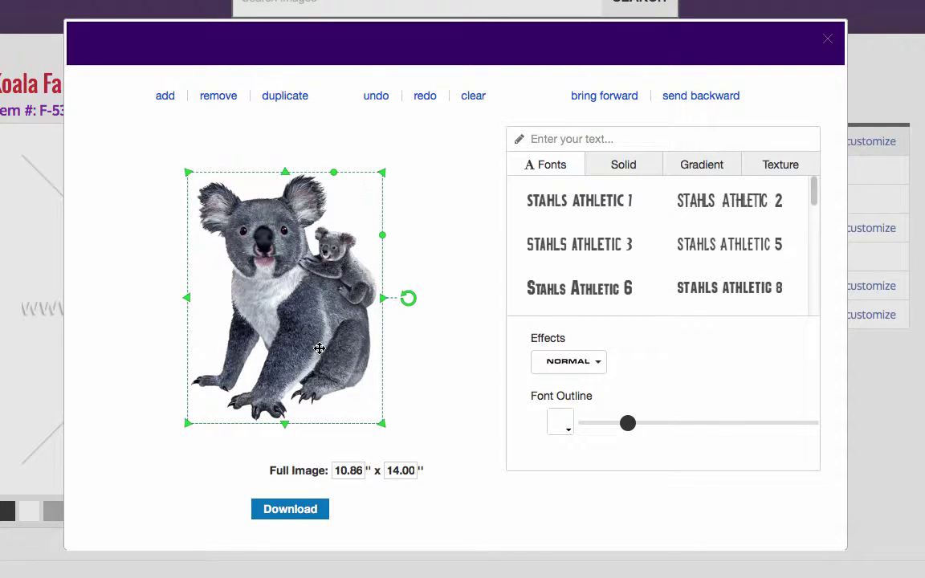
{"action": "left_click_drag", "start_coordinate": [319, 348], "coordinate": [330, 292]}
{"action": "left_click", "coordinate": [410, 328]}
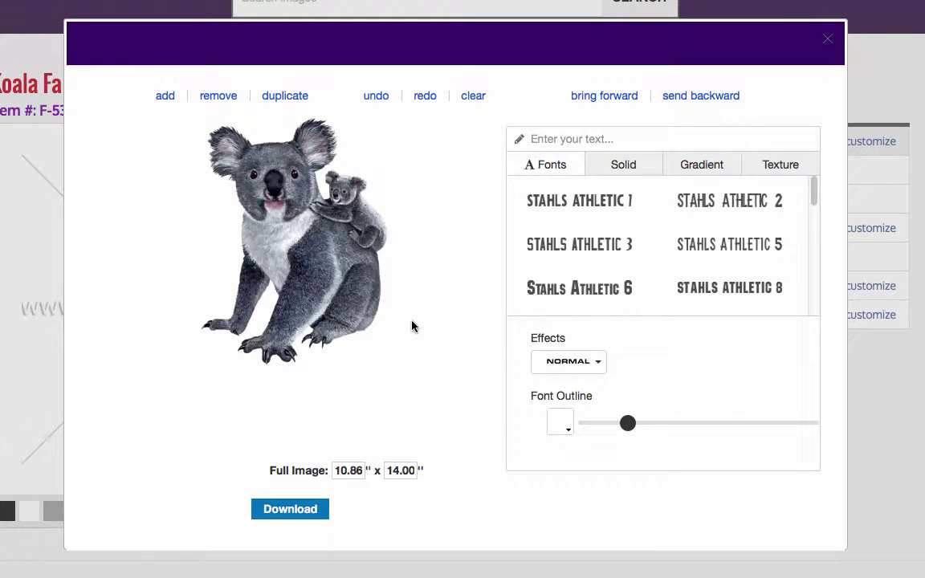
Add the text "Down Under", enlarge it to about 17.06 x 2.69 inches and place it at the koala's feet
{"action": "left_click", "coordinate": [557, 138]}
{"action": "type", "text": "Down Under"}
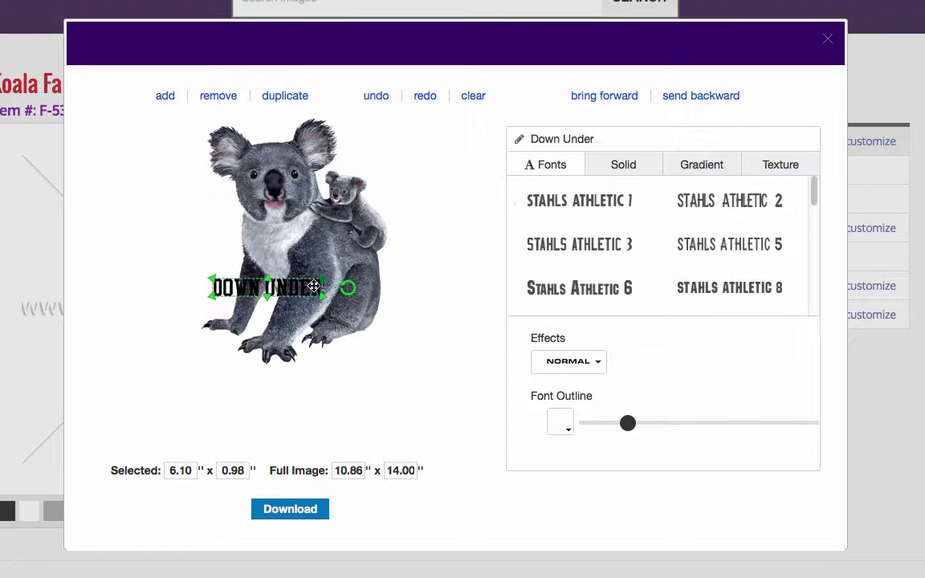
{"action": "left_click_drag", "start_coordinate": [301, 293], "coordinate": [423, 434]}
{"action": "left_click_drag", "start_coordinate": [378, 389], "coordinate": [435, 386]}
{"action": "mouse_move", "coordinate": [281, 412]}
{"action": "left_mouse_down"}
{"action": "mouse_move", "coordinate": [283, 434]}
{"action": "mouse_move", "coordinate": [282, 413]}
{"action": "left_mouse_up"}
{"action": "left_click_drag", "start_coordinate": [310, 381], "coordinate": [306, 375]}
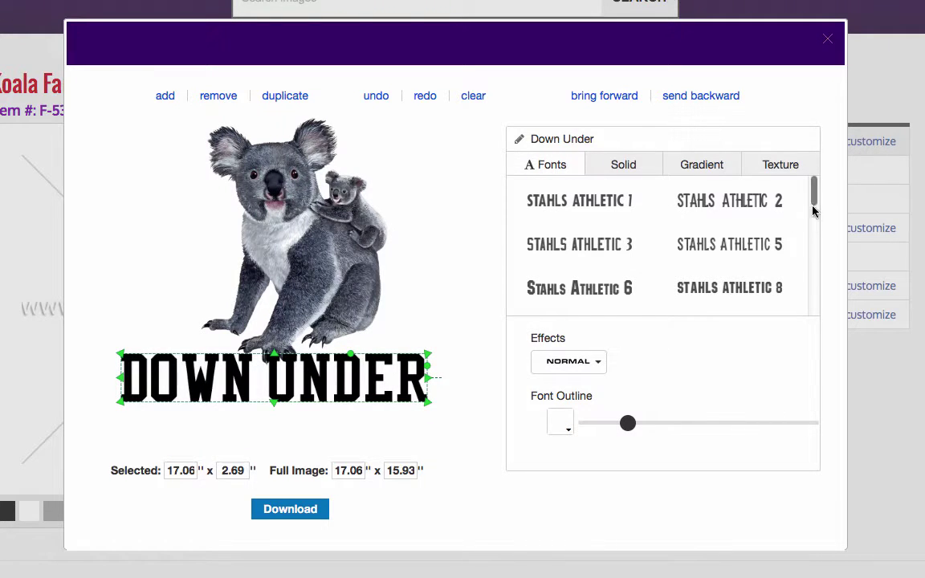
Set the text font to Stahls Athletic 1, resize it to about 18.07 x 2.47 inches and center it below the koala's feet
{"action": "mouse_move", "coordinate": [815, 190]}
{"action": "left_mouse_down"}
{"action": "mouse_move", "coordinate": [820, 265]}
{"action": "mouse_move", "coordinate": [822, 183]}
{"action": "left_mouse_up"}
{"action": "left_click", "coordinate": [574, 202]}
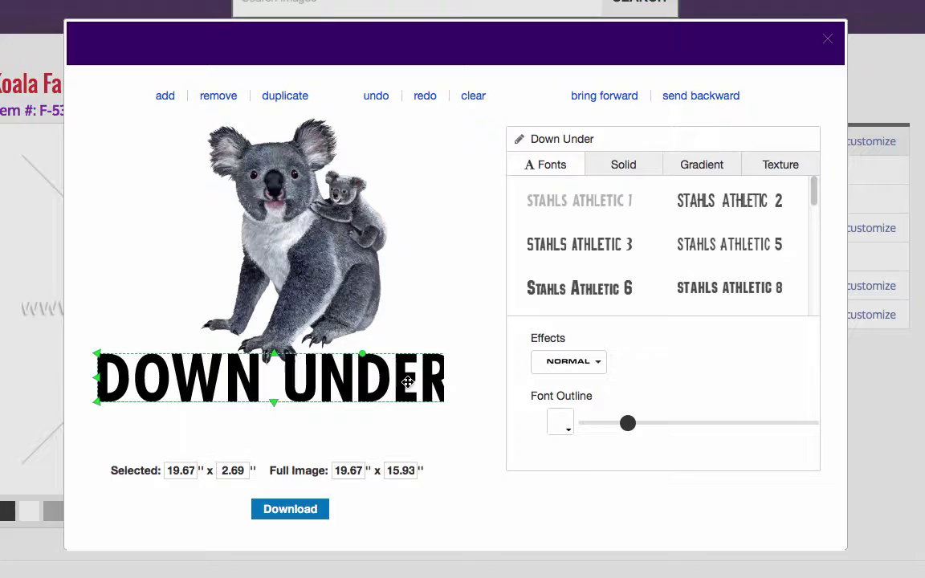
{"action": "left_click_drag", "start_coordinate": [423, 382], "coordinate": [386, 381]}
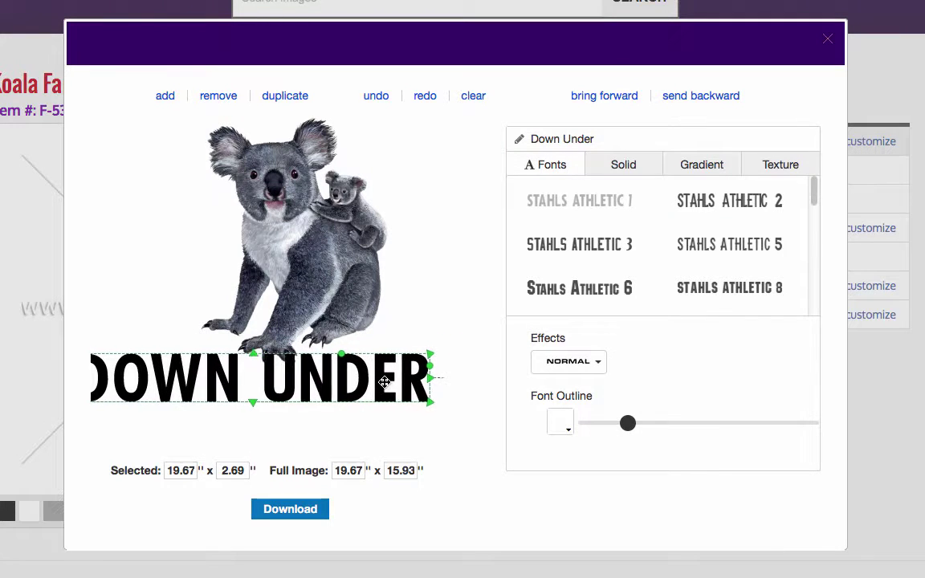
{"action": "mouse_move", "coordinate": [116, 367]}
{"action": "left_mouse_down"}
{"action": "mouse_move", "coordinate": [129, 367]}
{"action": "mouse_move", "coordinate": [101, 354]}
{"action": "mouse_move", "coordinate": [125, 357]}
{"action": "left_mouse_up"}
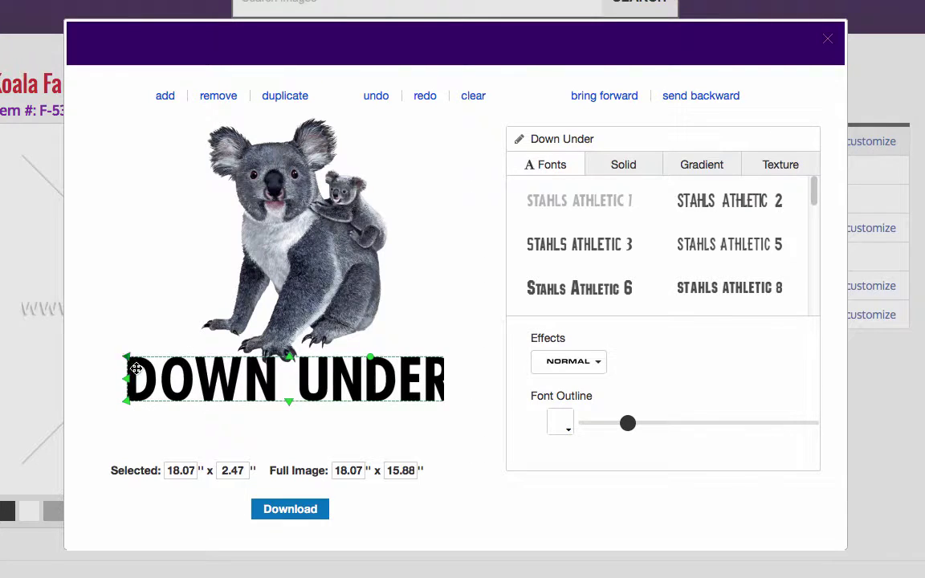
{"action": "left_click_drag", "start_coordinate": [328, 383], "coordinate": [311, 398]}
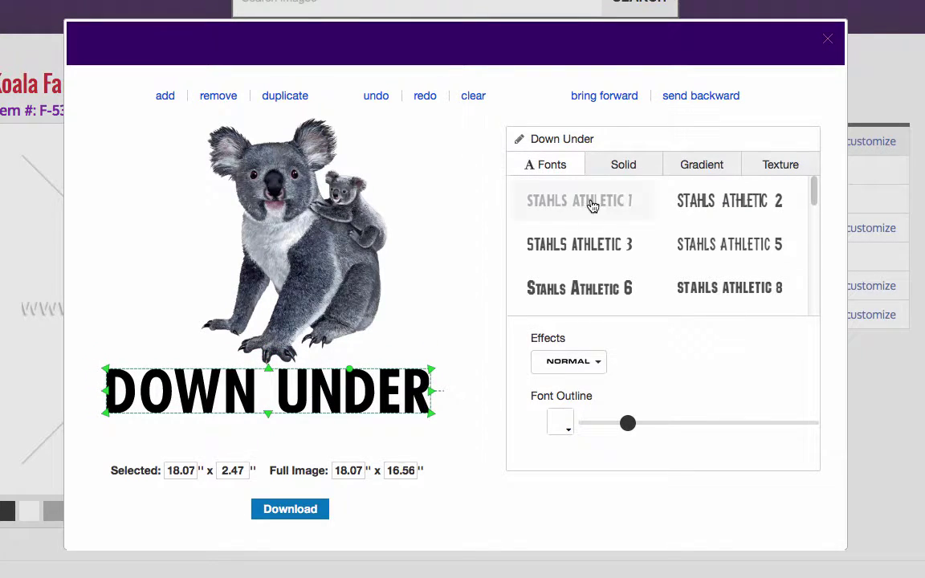
Try the upward Classic Arc, downward Classic Arc and upward Vertical Arch effects on the "Down Under" text
{"action": "left_click", "coordinate": [601, 367]}
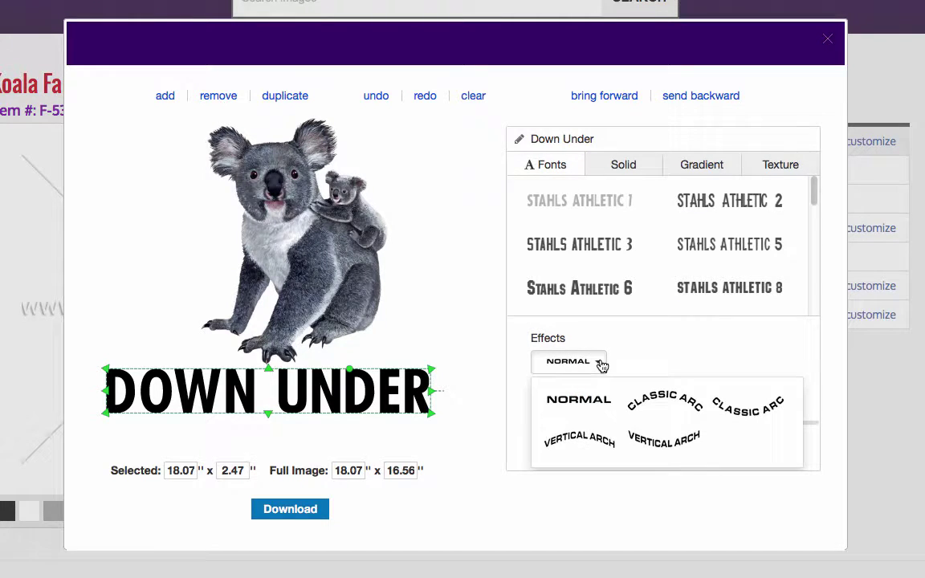
{"action": "left_click", "coordinate": [663, 401]}
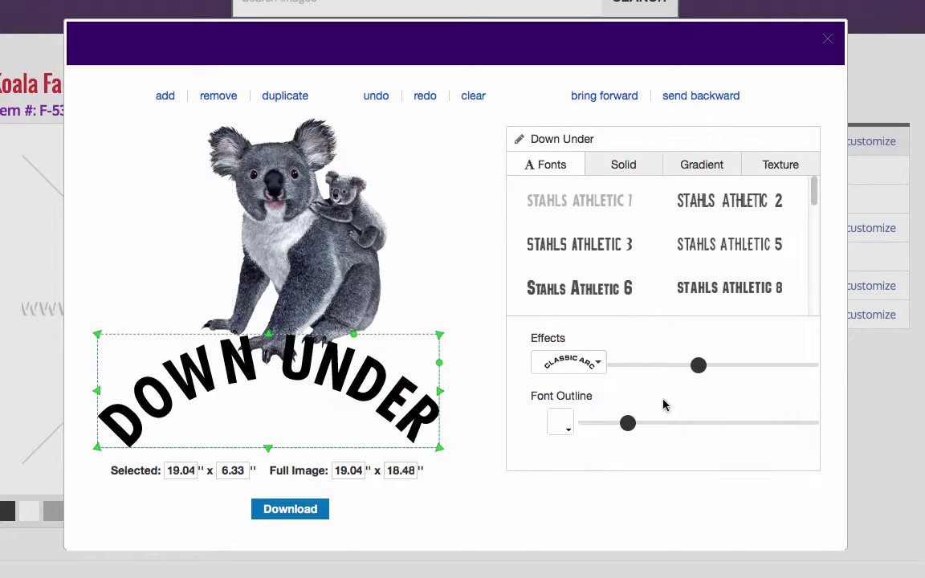
{"action": "left_click", "coordinate": [599, 363]}
{"action": "left_click", "coordinate": [733, 410]}
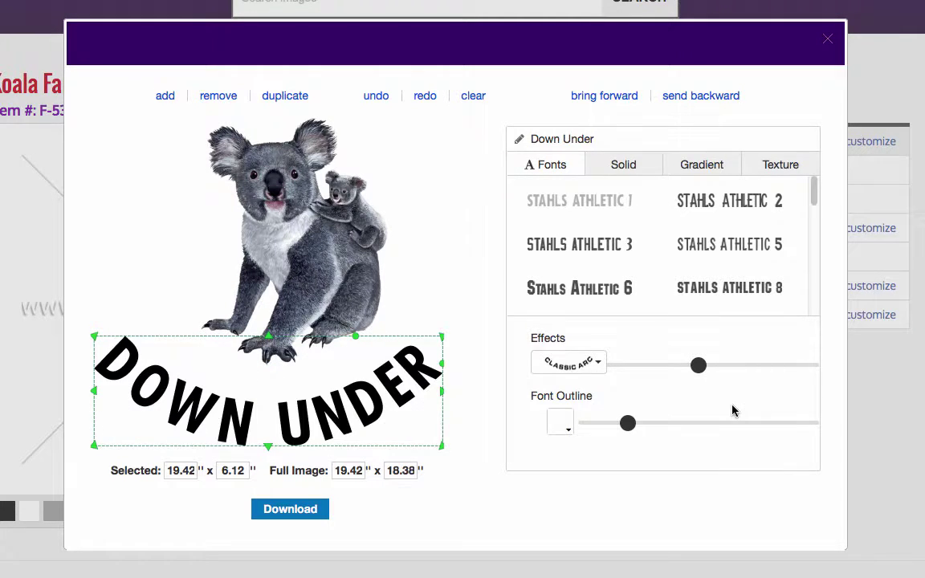
{"action": "left_click", "coordinate": [599, 365]}
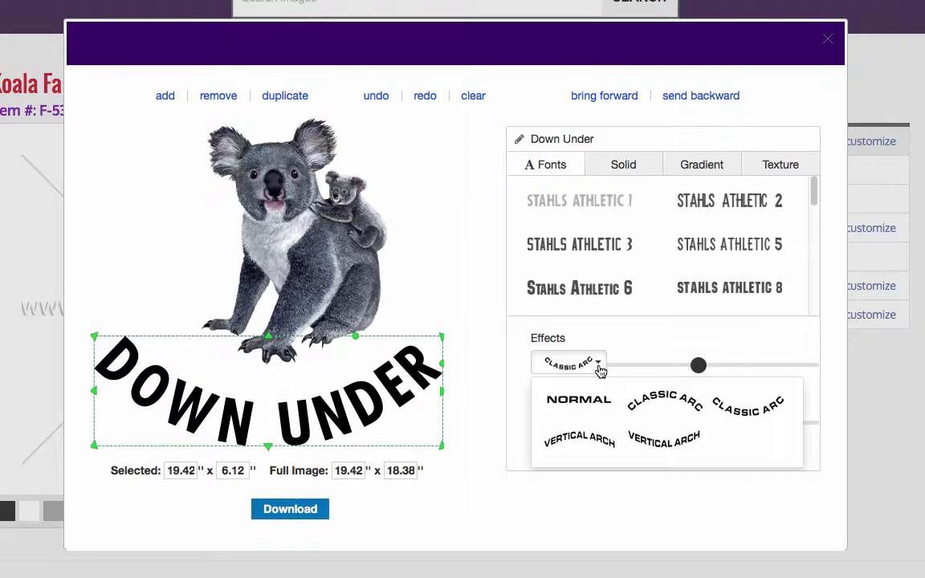
{"action": "left_click", "coordinate": [590, 444]}
Apply the downward Vertical Arch effect to the text, soften its curve to about 4.23 inches high and move it up against the koala's feet
{"action": "left_click", "coordinate": [580, 366]}
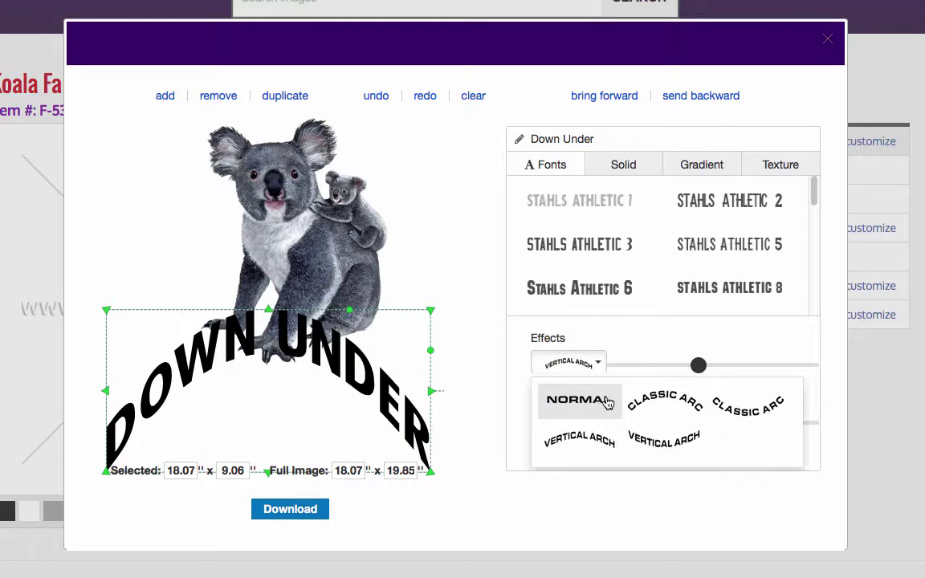
{"action": "left_click", "coordinate": [663, 441]}
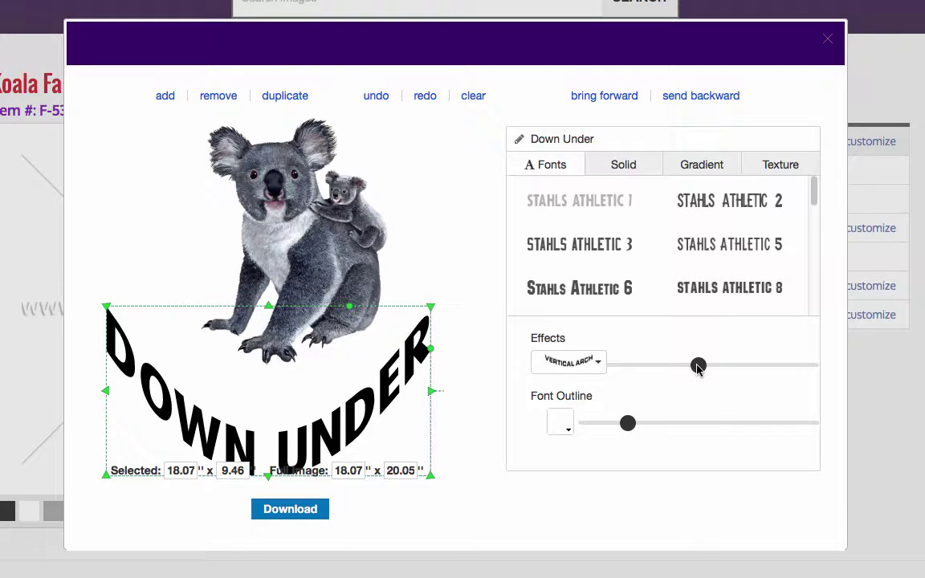
{"action": "left_click_drag", "start_coordinate": [698, 367], "coordinate": [645, 367]}
{"action": "left_click_drag", "start_coordinate": [318, 414], "coordinate": [319, 370]}
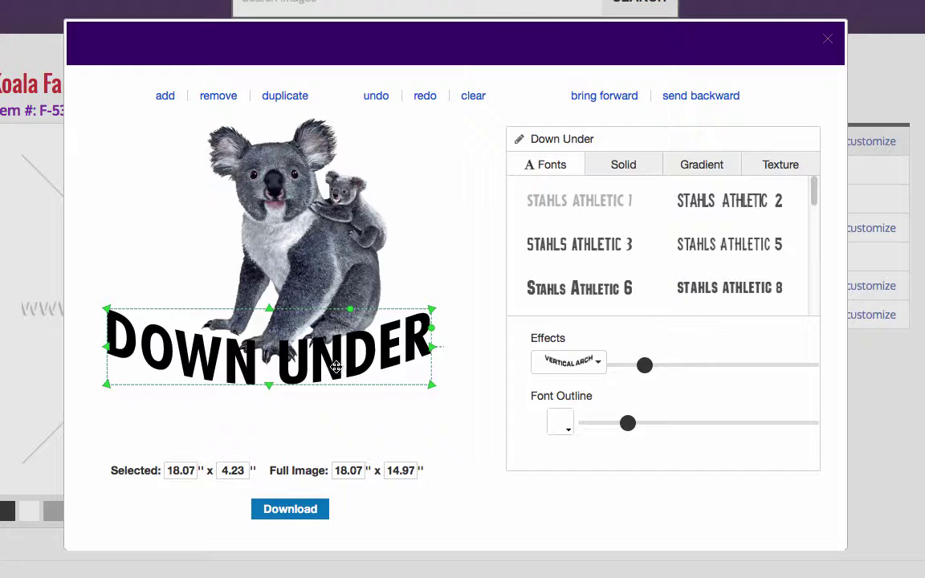
Try solid fills of red, purple, navy and gold on the "Down Under" text, then return it to red
{"action": "left_click", "coordinate": [621, 166]}
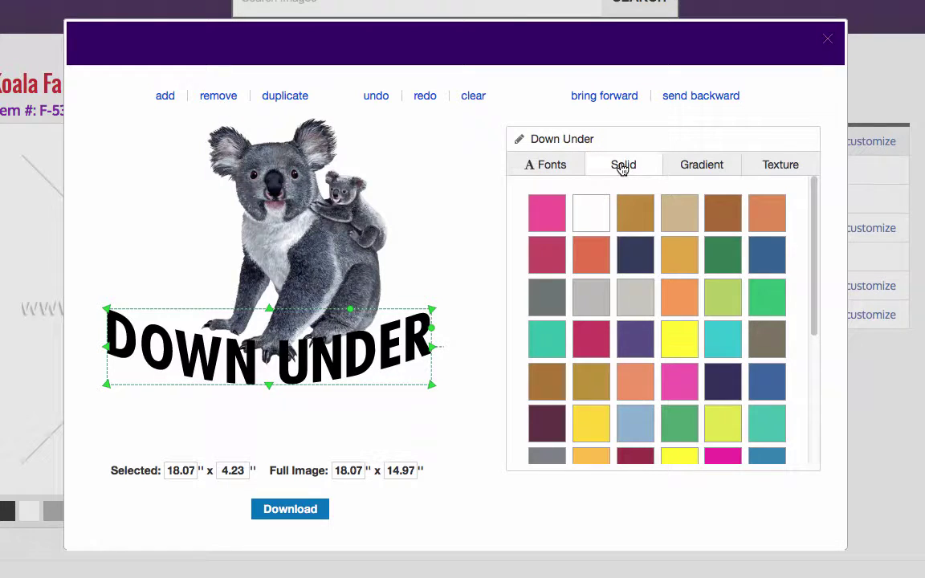
{"action": "left_click", "coordinate": [591, 341]}
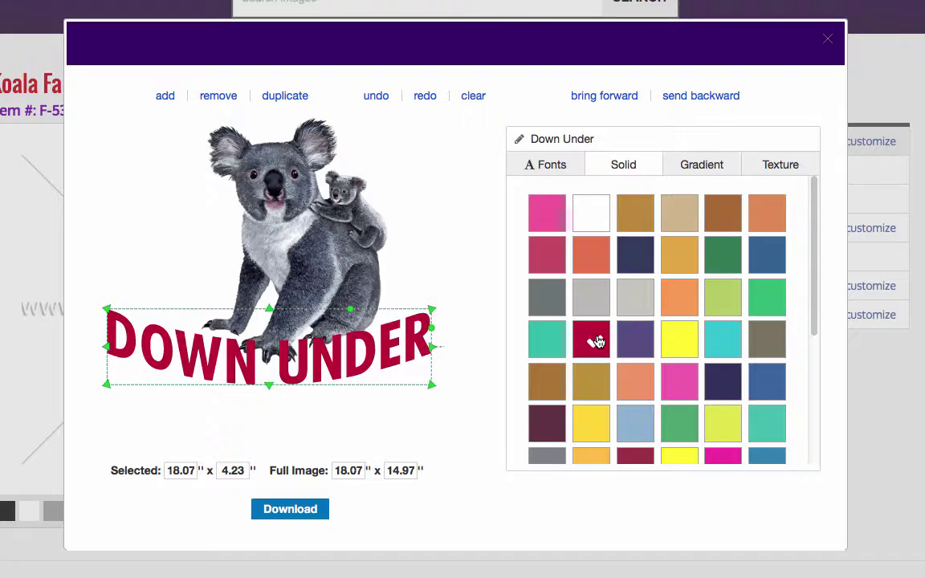
{"action": "left_click", "coordinate": [634, 334]}
{"action": "left_click", "coordinate": [636, 254]}
{"action": "left_click", "coordinate": [675, 256]}
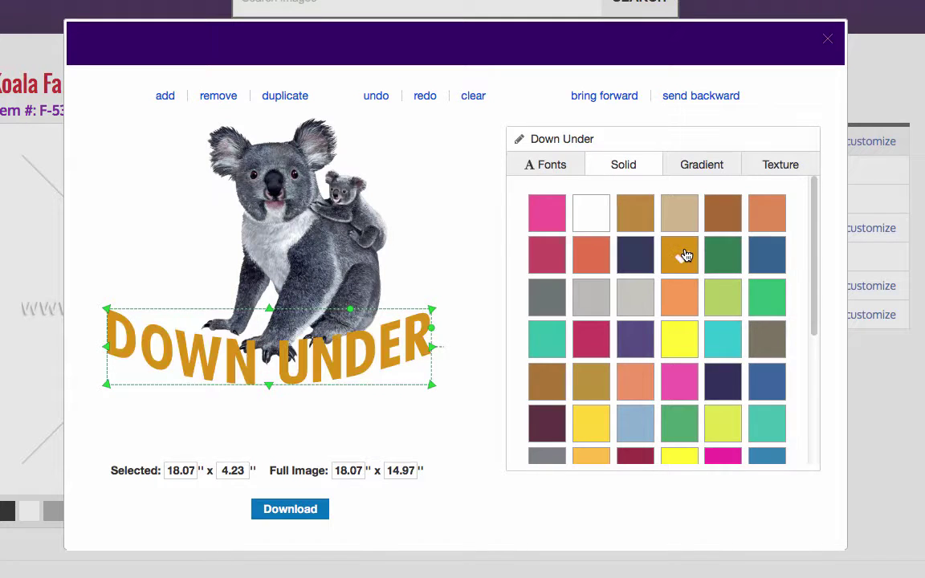
{"action": "left_click", "coordinate": [590, 344]}
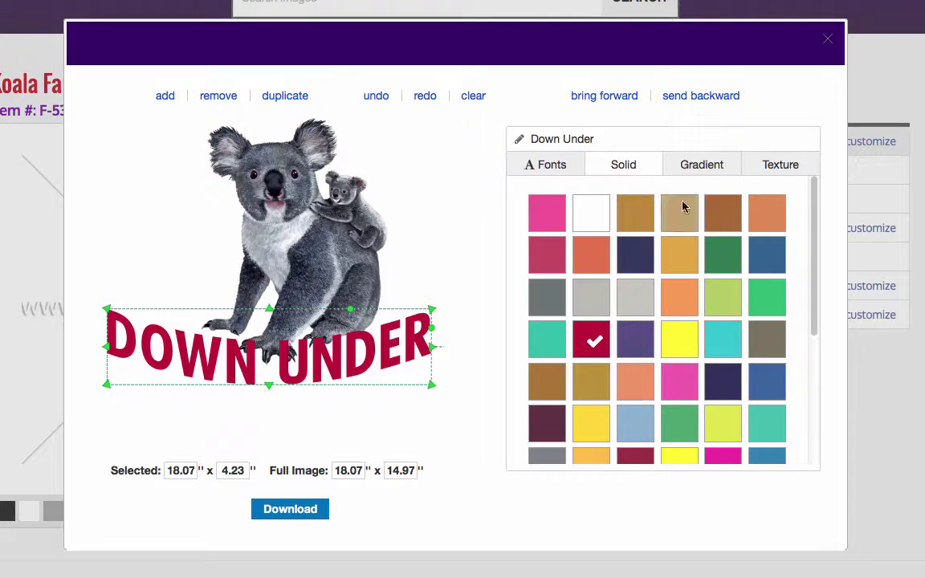
Try a gradient fill from dark blue to white on the text and change the gradient's direction
{"action": "left_click", "coordinate": [701, 166]}
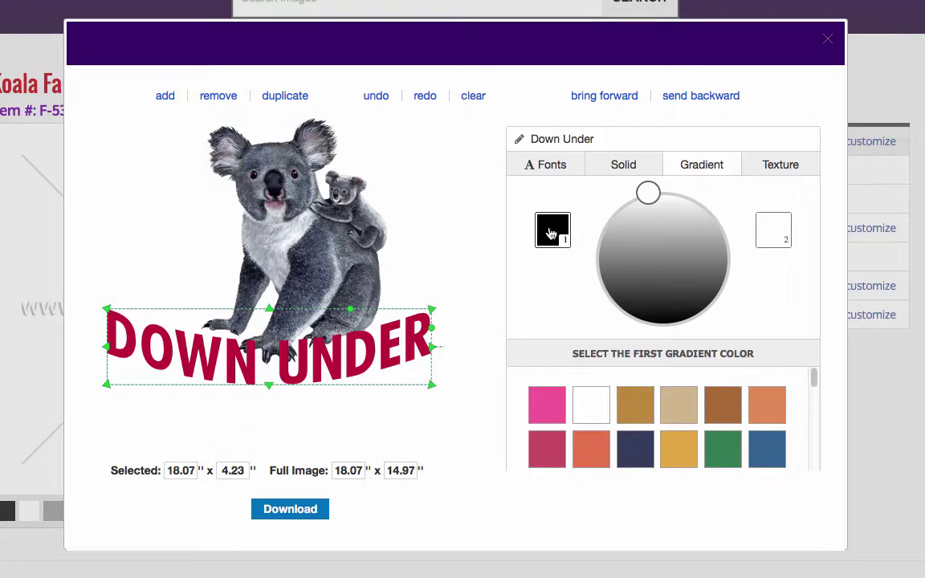
{"action": "left_click", "coordinate": [771, 450]}
{"action": "left_click", "coordinate": [774, 230]}
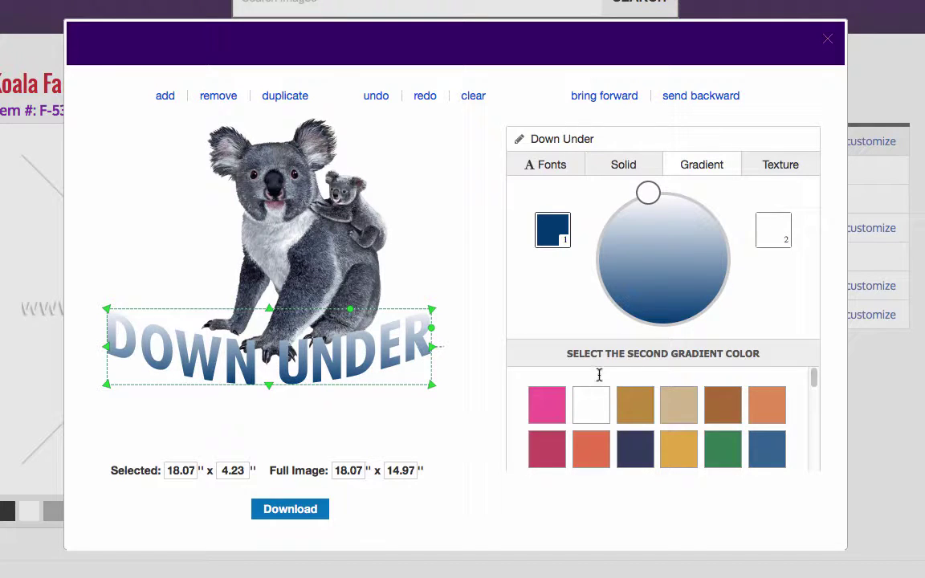
{"action": "left_click_drag", "start_coordinate": [648, 193], "coordinate": [653, 215]}
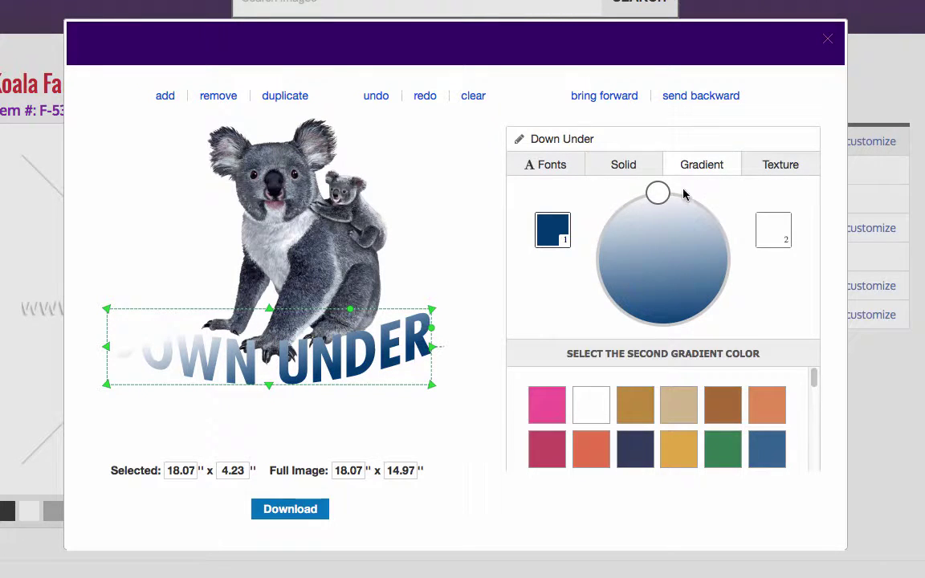
{"action": "left_click_drag", "start_coordinate": [663, 196], "coordinate": [661, 201]}
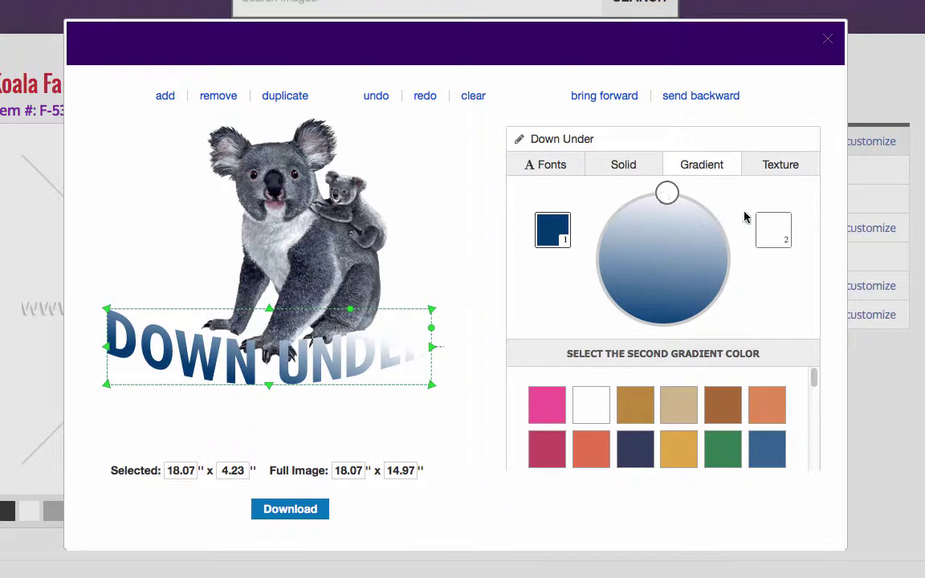
Try texture fills on the text, including zebra stripes, and recolor the texture's first color in orange-red, gold and turquoise
{"action": "left_click", "coordinate": [779, 165]}
{"action": "left_click", "coordinate": [711, 280]}
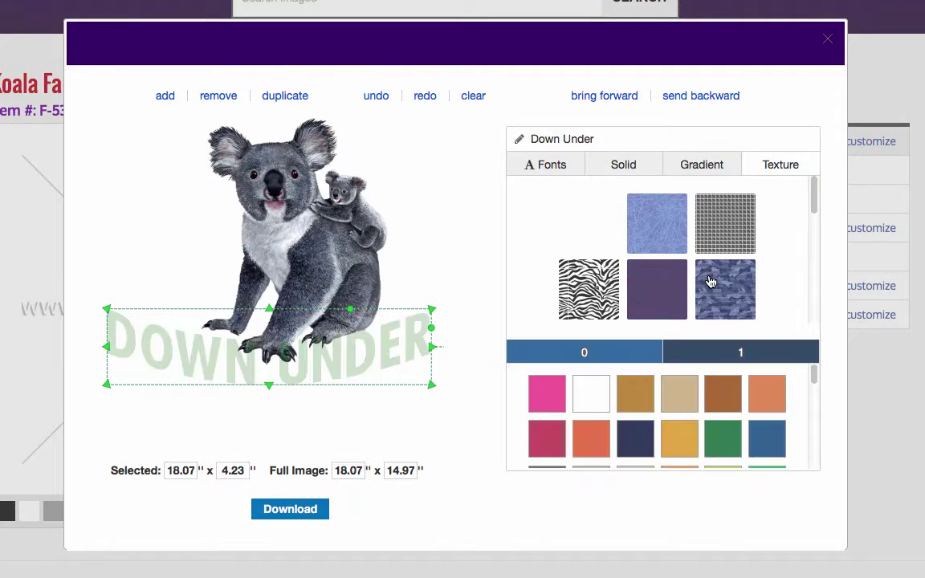
{"action": "left_click", "coordinate": [596, 295]}
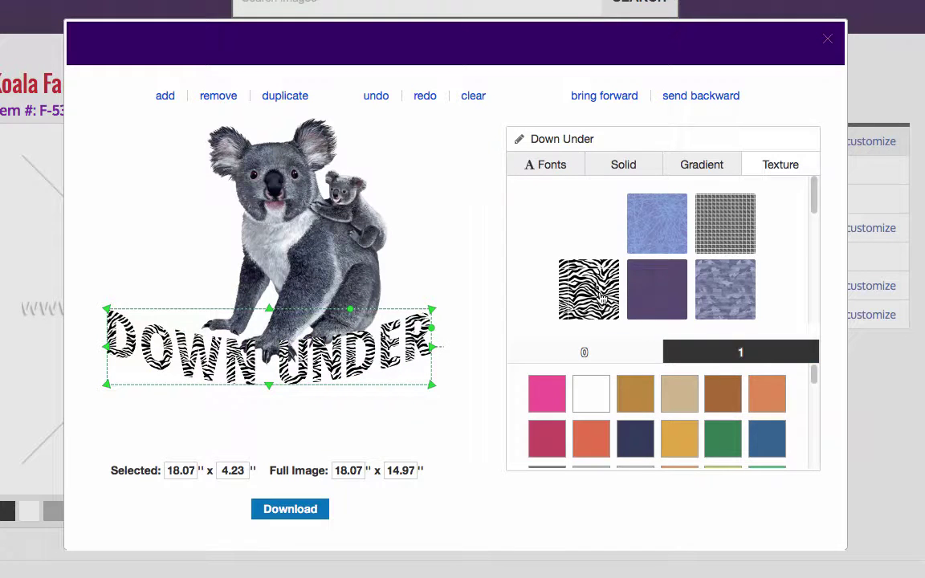
{"action": "left_click", "coordinate": [584, 352]}
{"action": "left_click", "coordinate": [680, 437]}
{"action": "left_click", "coordinate": [587, 448]}
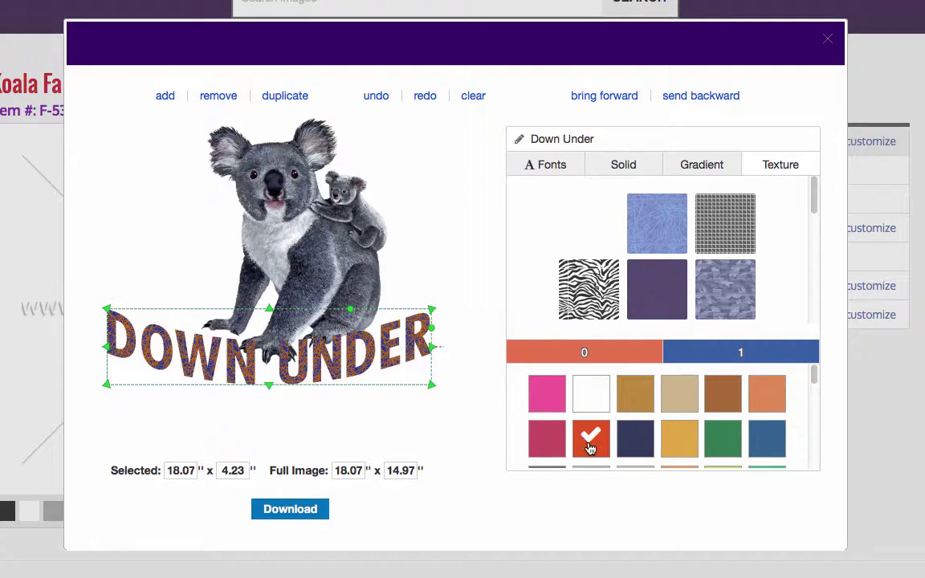
{"action": "left_click", "coordinate": [680, 438]}
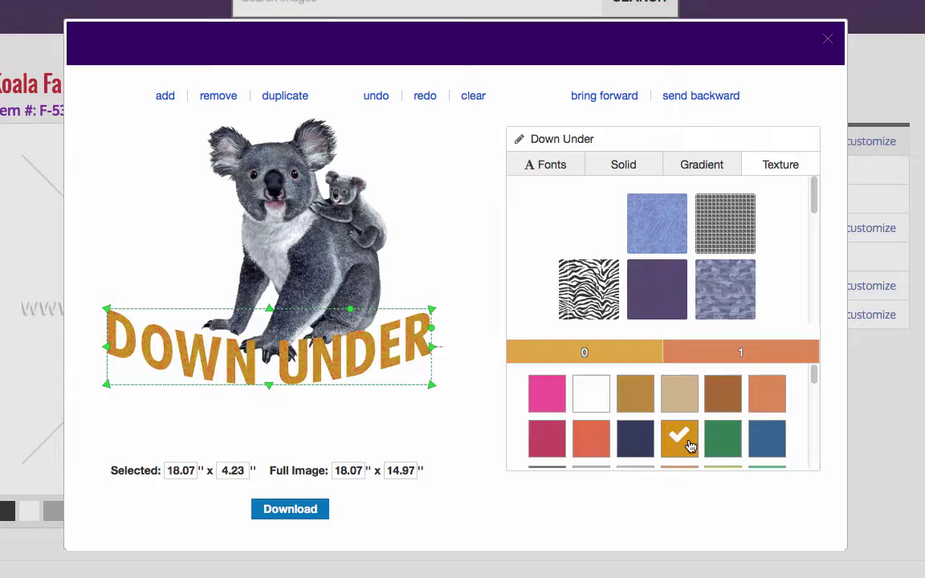
{"action": "left_click_drag", "start_coordinate": [812, 374], "coordinate": [814, 394]}
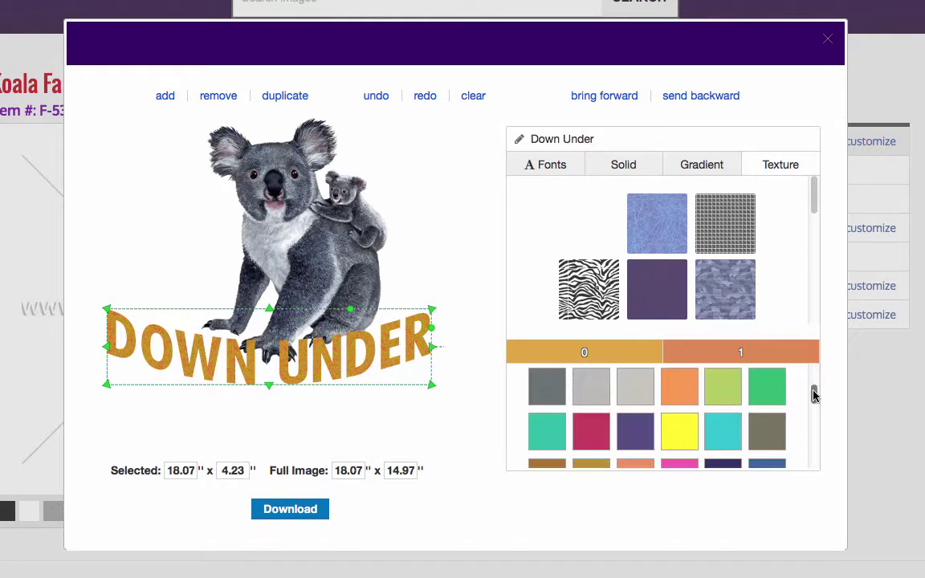
{"action": "left_click", "coordinate": [735, 434]}
{"action": "scroll", "coordinate": [699, 388], "scroll_direction": "up", "scroll_amount": 1}
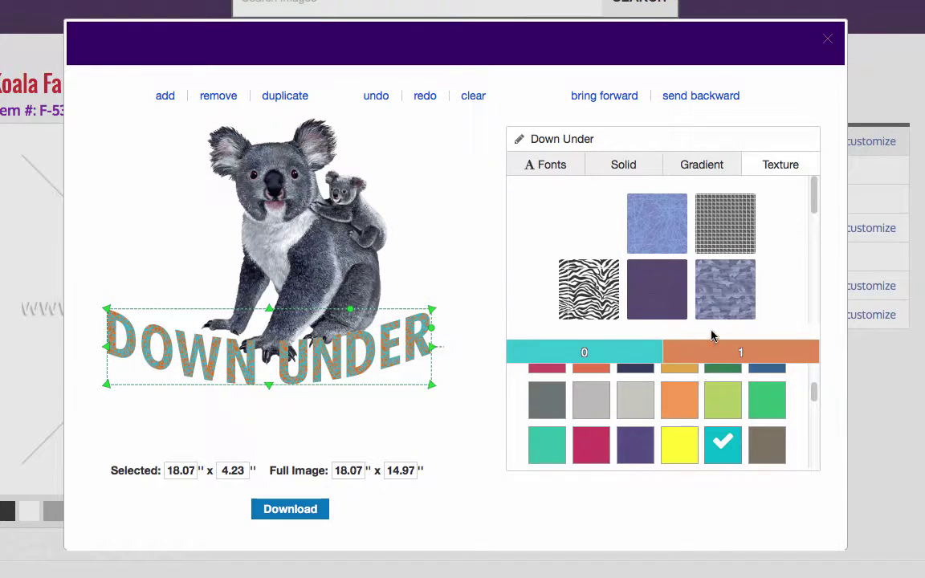
Fill the "Down Under" text with solid Red Scarlet 186 and set its font outline color to dark blue
{"action": "left_click", "coordinate": [637, 167]}
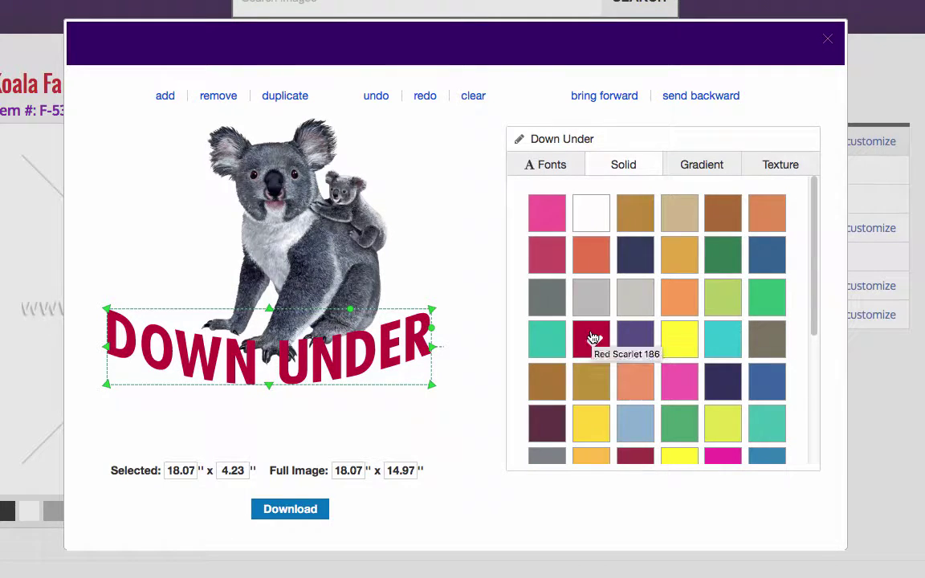
{"action": "left_click", "coordinate": [553, 164]}
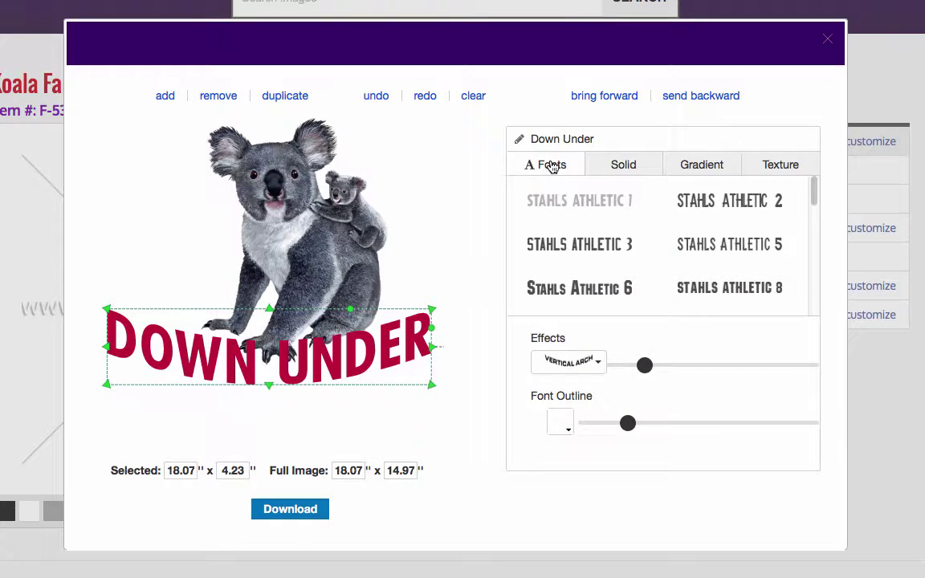
{"action": "left_click", "coordinate": [567, 428]}
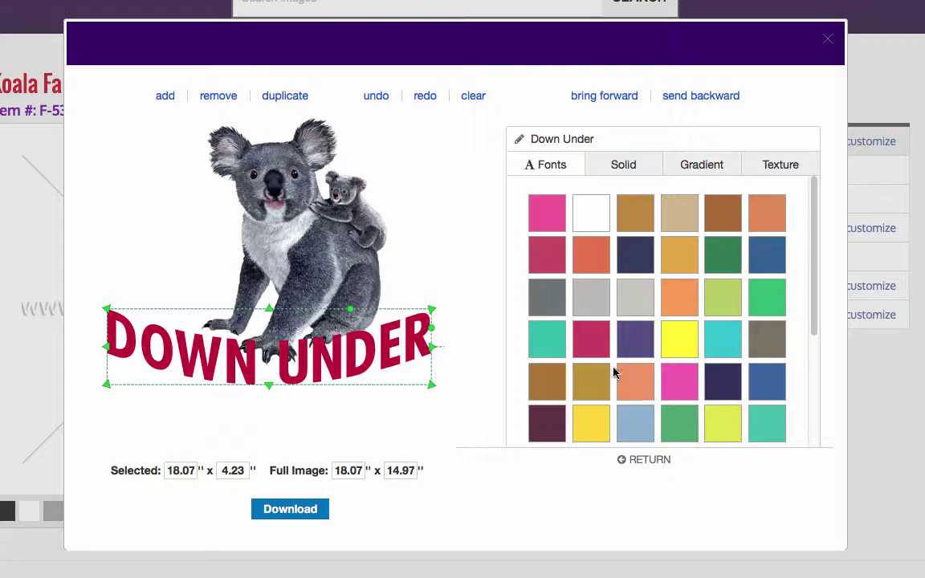
{"action": "left_click", "coordinate": [765, 256]}
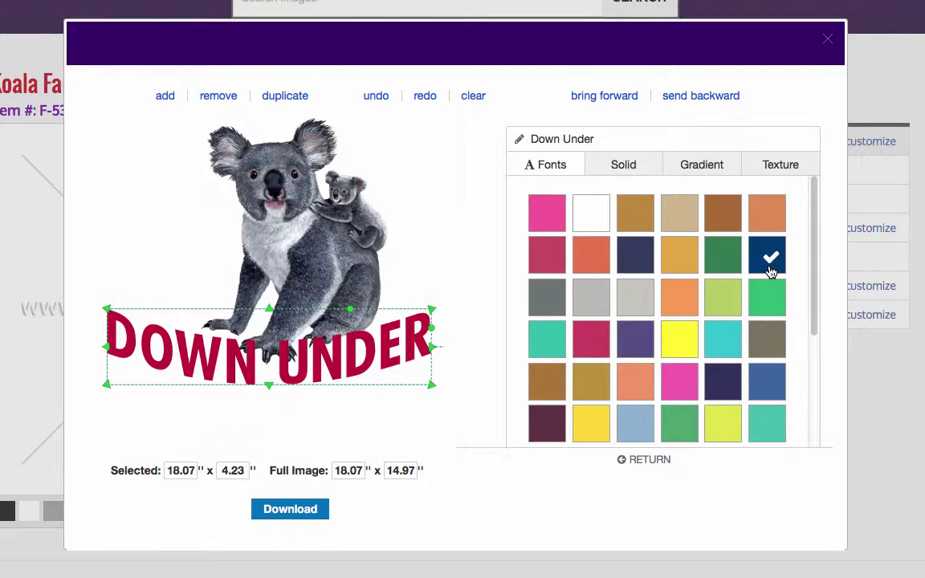
{"action": "left_click", "coordinate": [643, 463]}
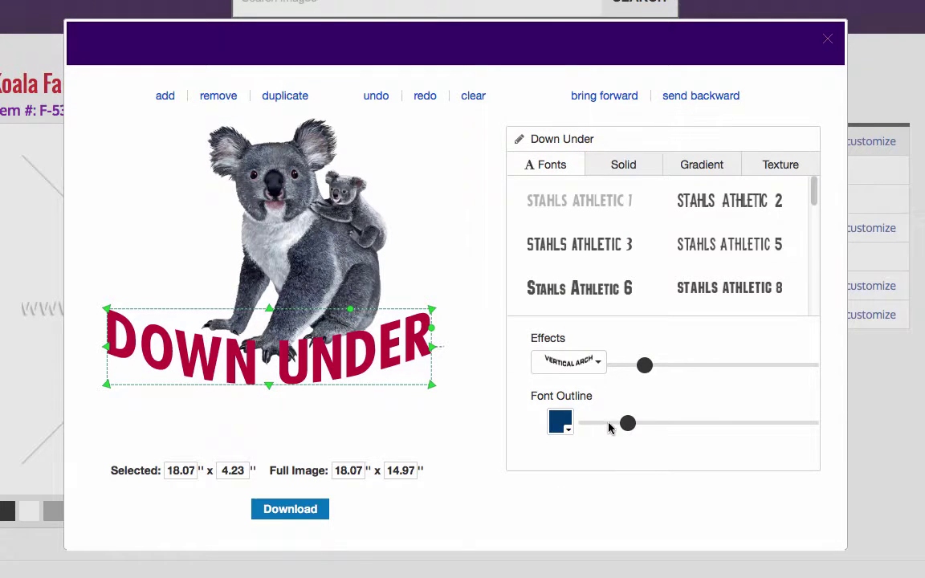
Thicken the dark blue outline of the "Down Under" text and send the text behind the koala's paws
{"action": "left_click_drag", "start_coordinate": [628, 423], "coordinate": [655, 424]}
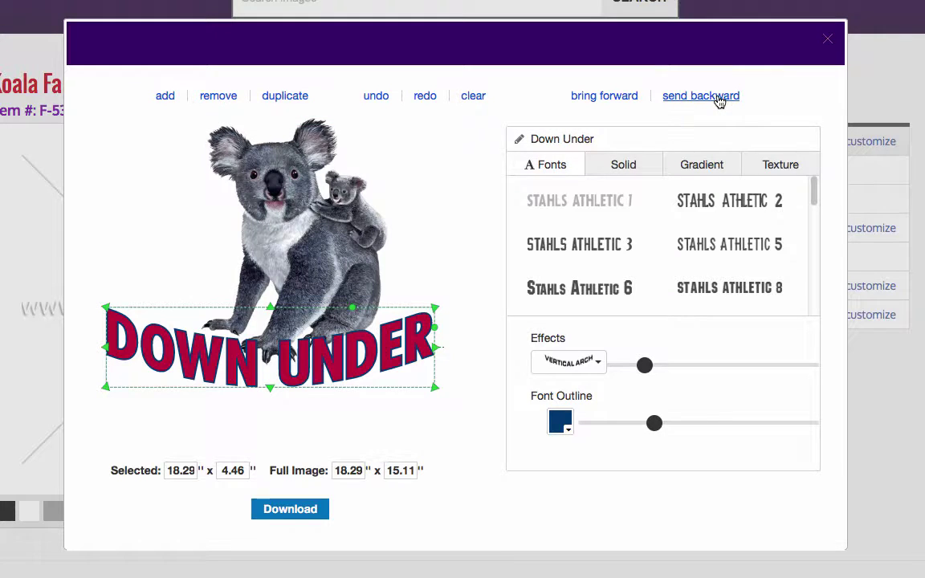
{"action": "left_click", "coordinate": [717, 97]}
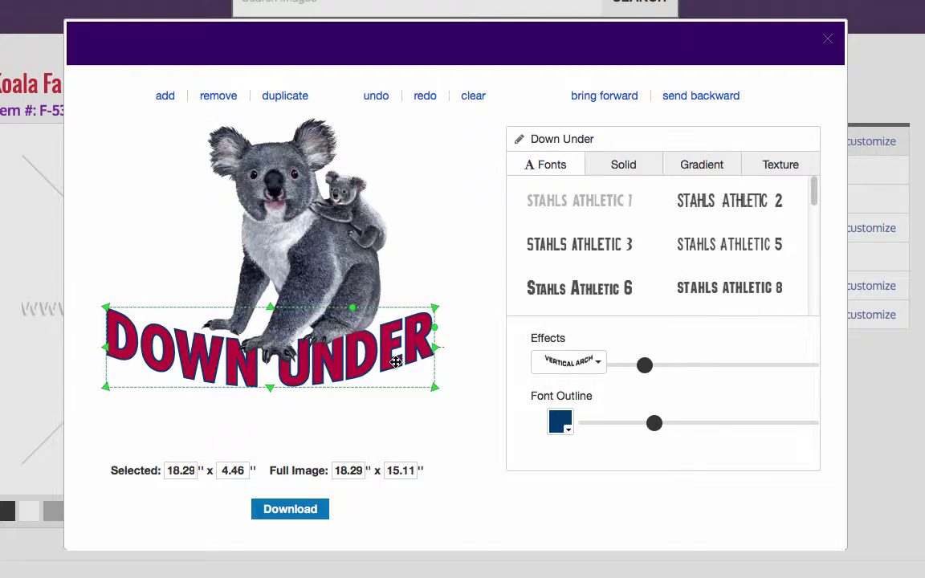
{"action": "left_click", "coordinate": [613, 96]}
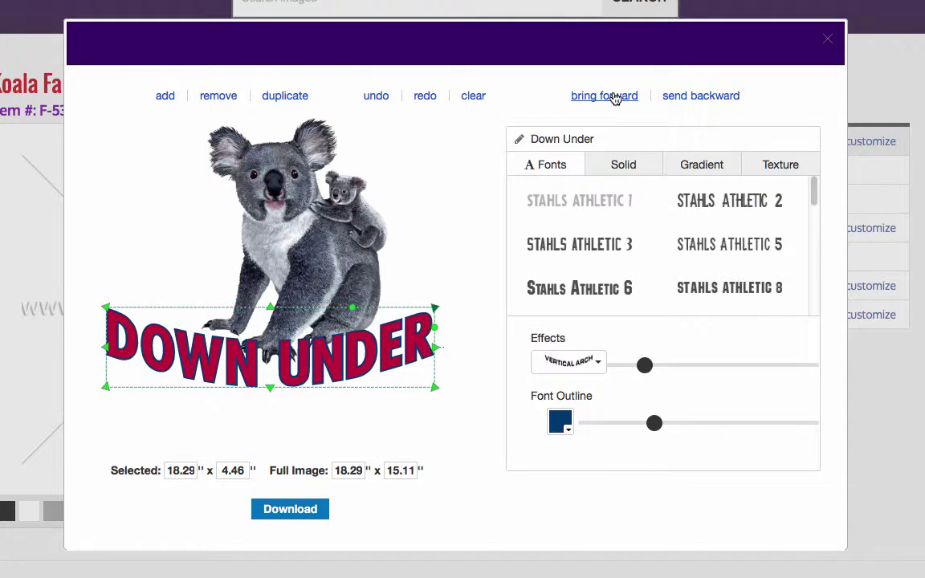
{"action": "left_click", "coordinate": [717, 96]}
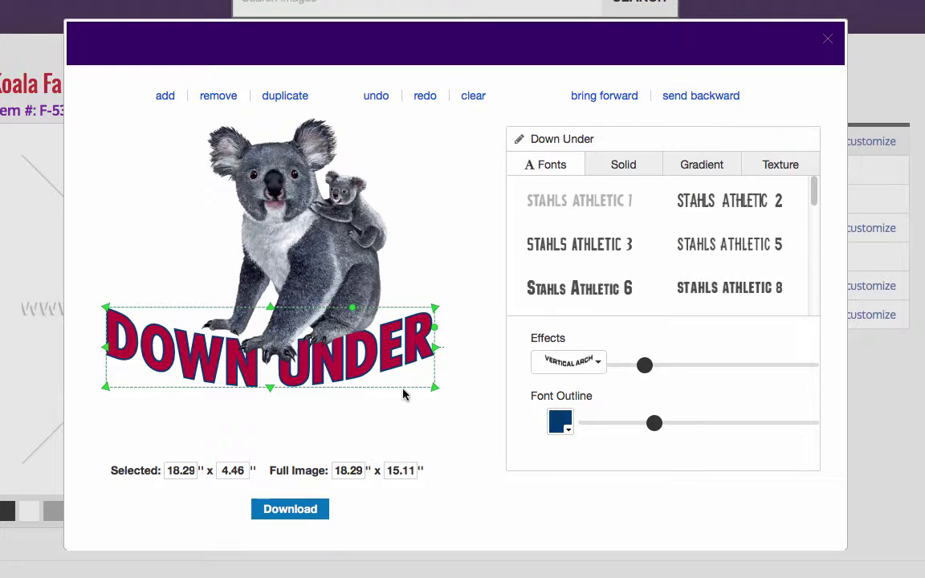
{"action": "left_click", "coordinate": [413, 277]}
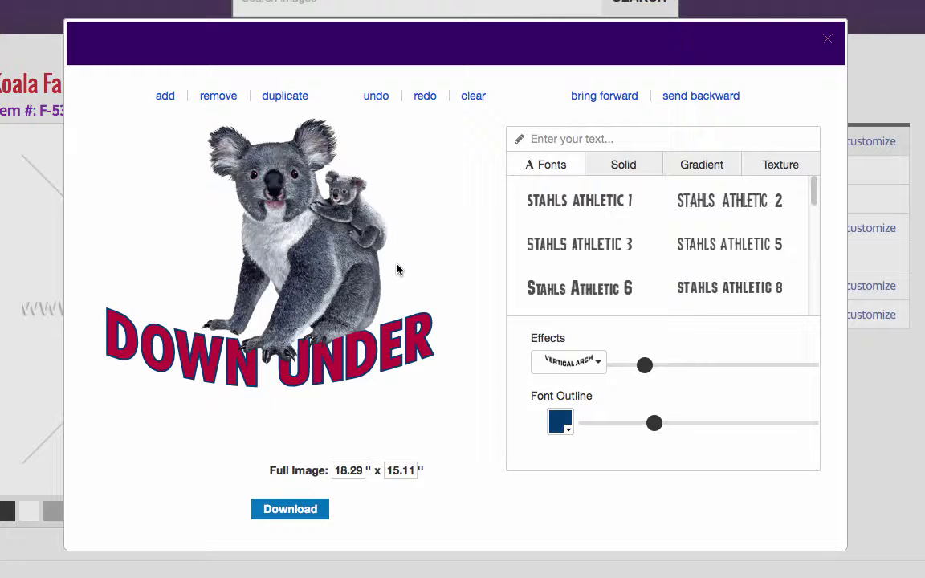
Add a new text object reading "Wildlife Refuge" and place it below the "Down Under" text
{"action": "left_click", "coordinate": [166, 97]}
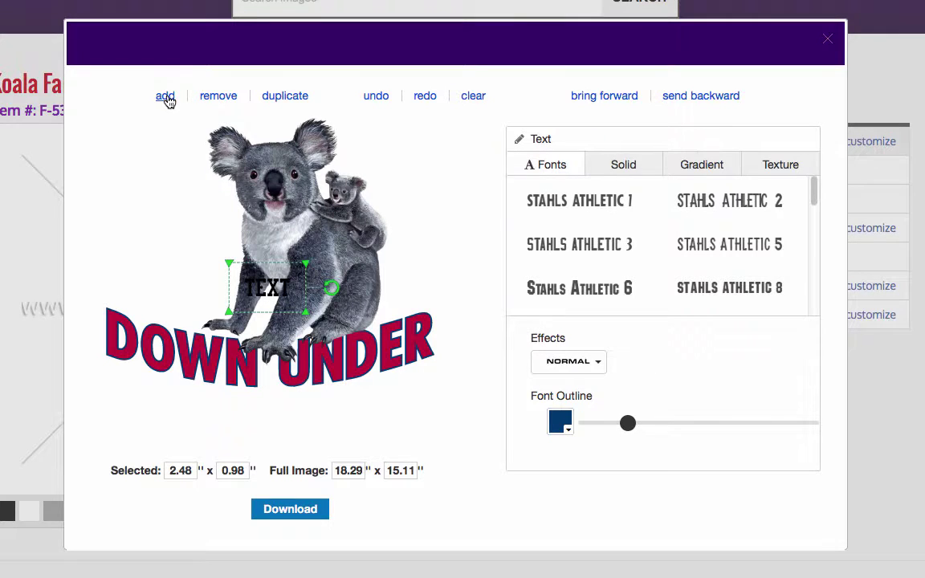
{"action": "left_click_drag", "start_coordinate": [272, 350], "coordinate": [283, 449]}
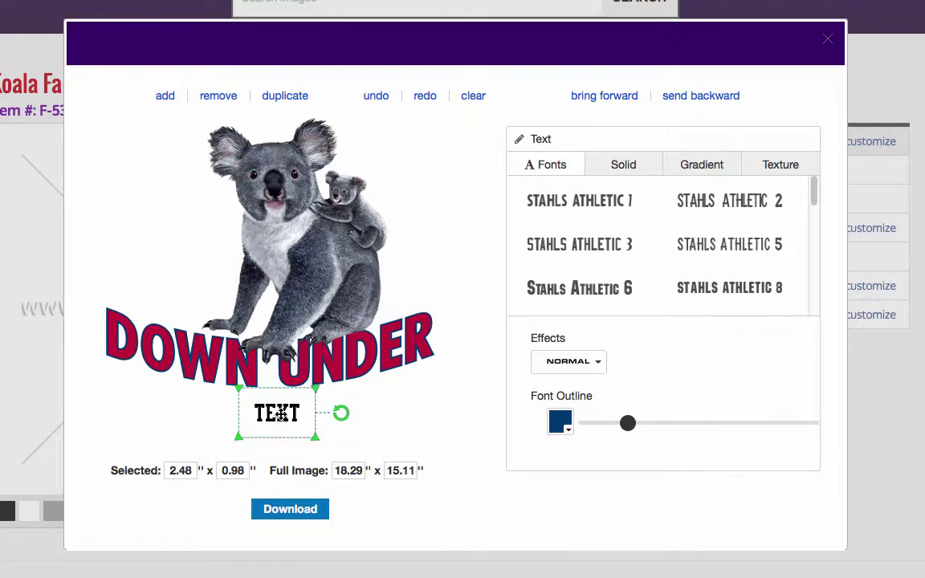
{"action": "left_click_drag", "start_coordinate": [551, 139], "coordinate": [502, 138]}
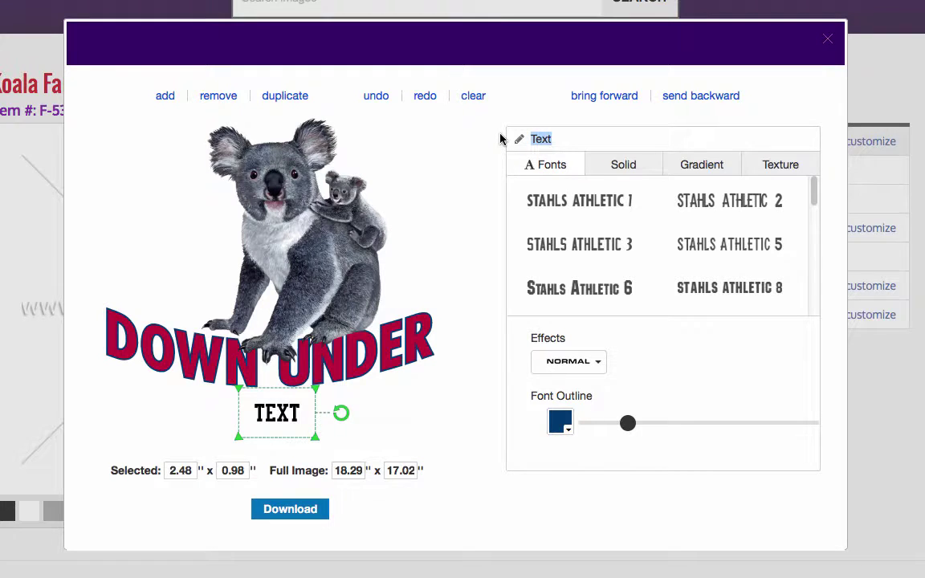
{"action": "type", "text": "Wild"}
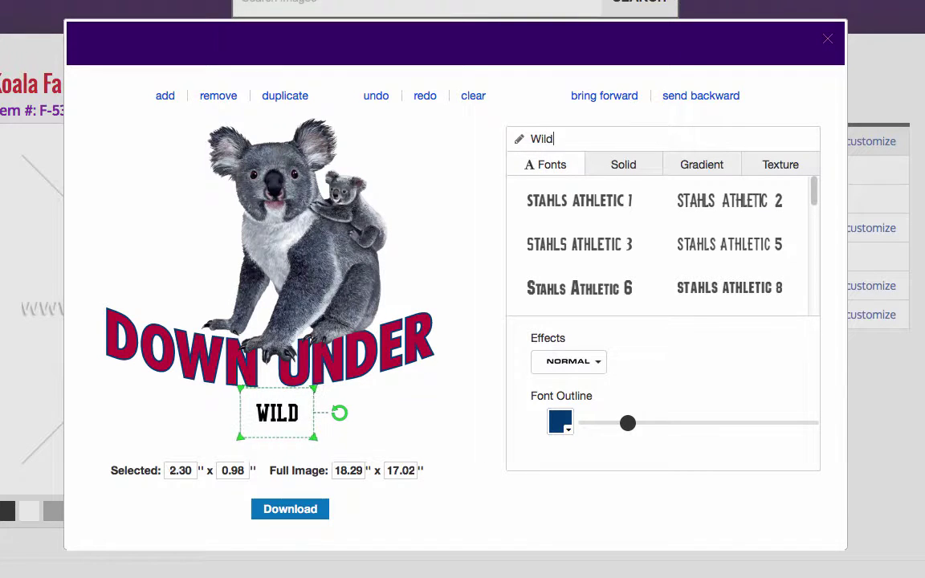
{"action": "type", "text": "life Reg"}
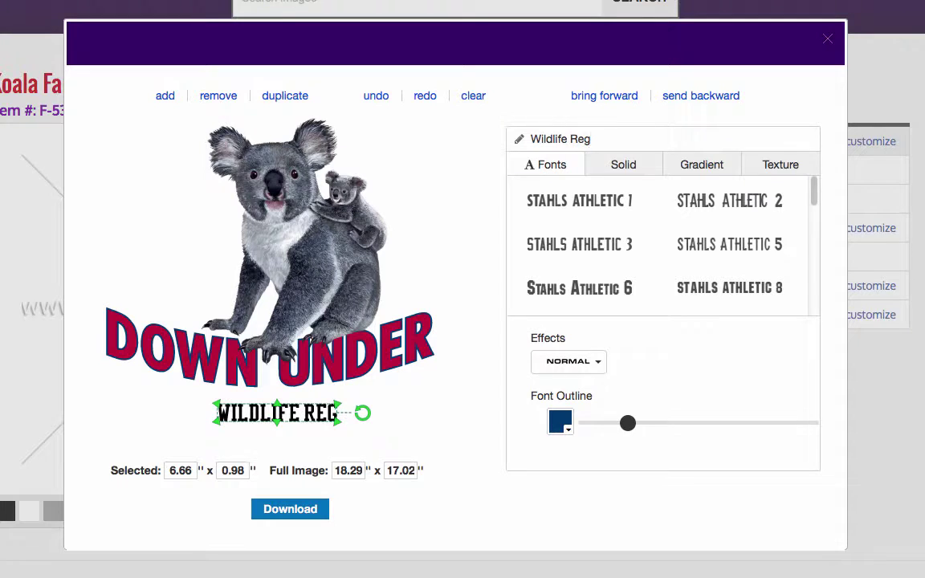
{"action": "key", "text": "BackSpace"}
{"action": "type", "text": "fuge"}
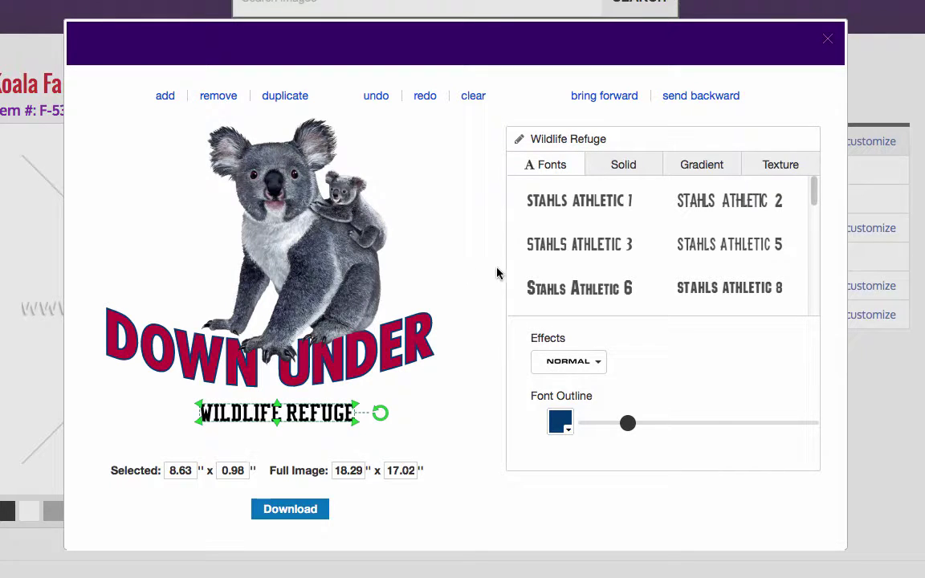
Set "Wildlife Refuge" in Stahls Billboard and enlarge it to about 10.49 x 2.06 inches, centered just under "Down Under"
{"action": "left_click_drag", "start_coordinate": [818, 196], "coordinate": [818, 222]}
{"action": "left_click", "coordinate": [620, 217]}
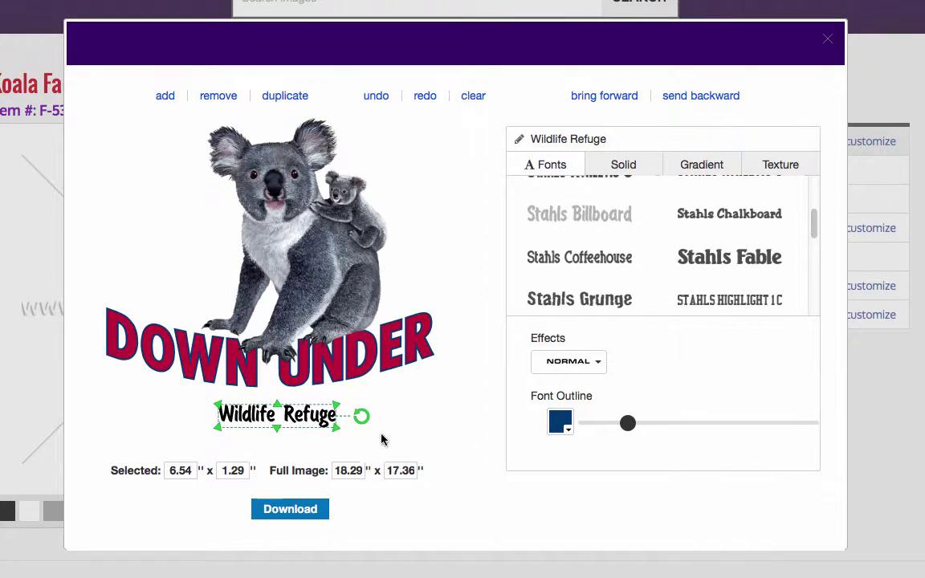
{"action": "left_click", "coordinate": [357, 393]}
{"action": "left_click", "coordinate": [314, 423]}
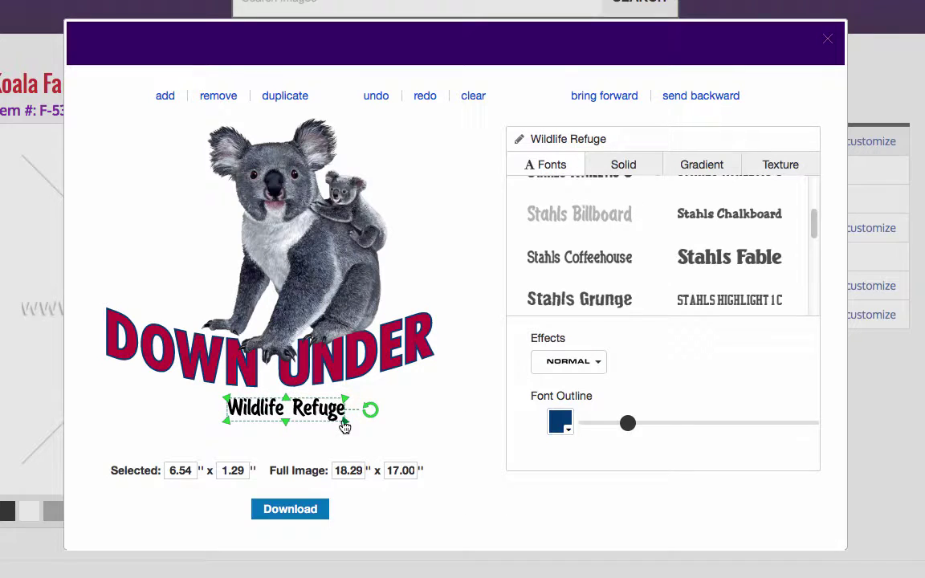
{"action": "mouse_move", "coordinate": [340, 426]}
{"action": "left_mouse_down"}
{"action": "mouse_move", "coordinate": [386, 426]}
{"action": "mouse_move", "coordinate": [354, 420]}
{"action": "mouse_move", "coordinate": [383, 434]}
{"action": "mouse_move", "coordinate": [353, 423]}
{"action": "left_mouse_up"}
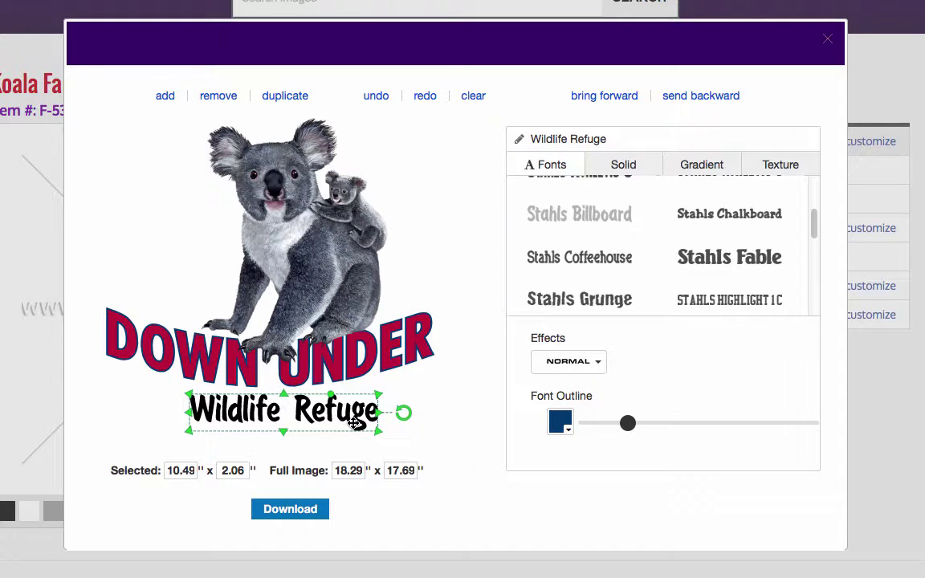
{"action": "left_click", "coordinate": [409, 273]}
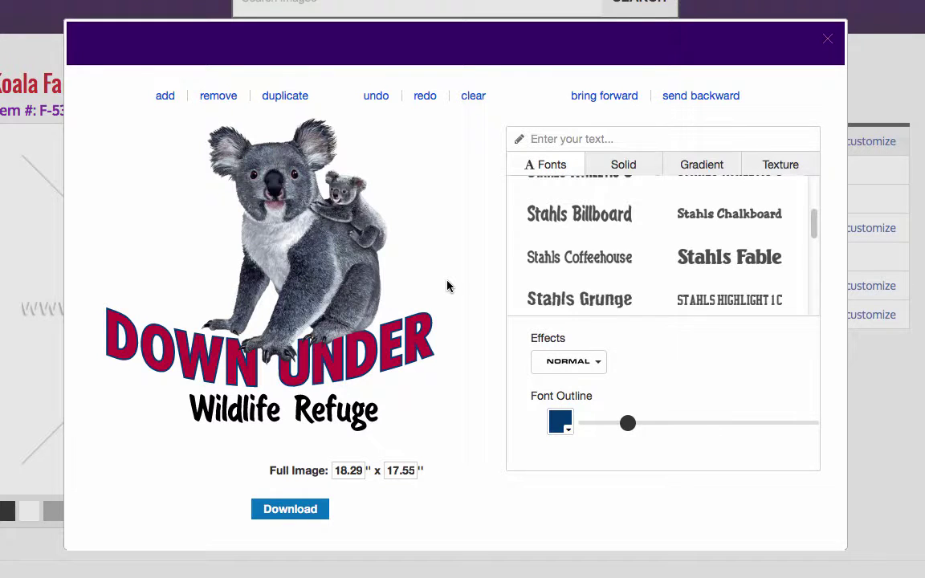
Fill the "Wildlife Refuge" text with the solid dark blue that matches the "Down Under" outline
{"action": "left_click", "coordinate": [336, 409]}
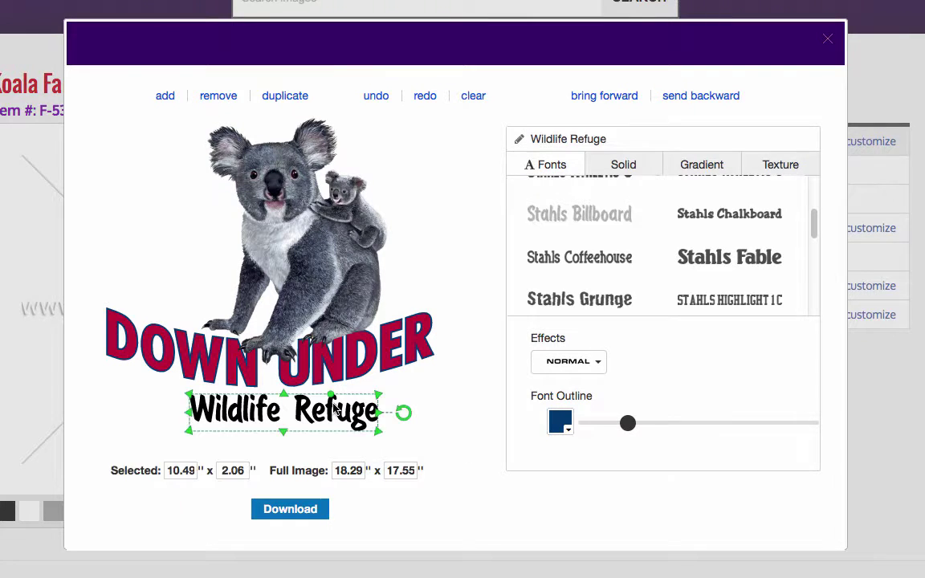
{"action": "left_click", "coordinate": [602, 170]}
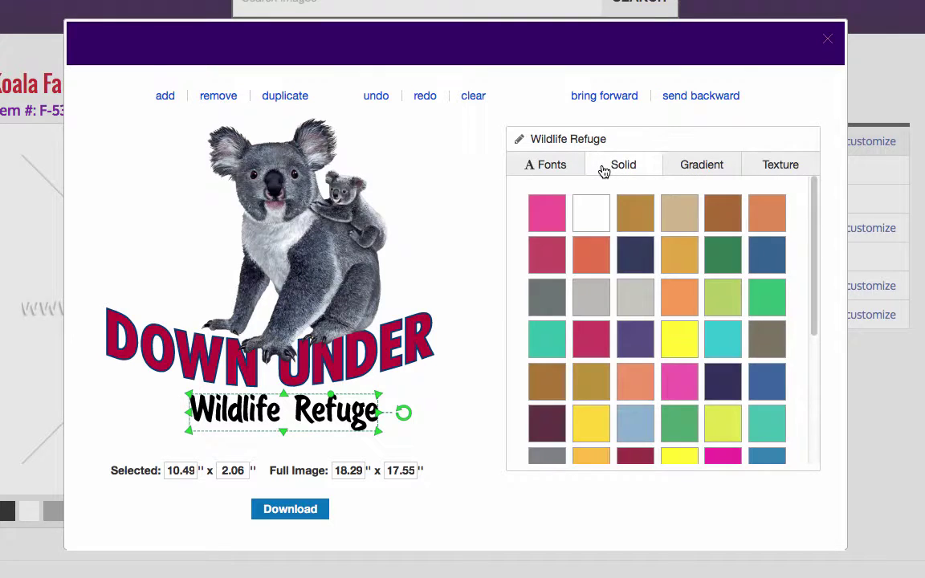
{"action": "left_click", "coordinate": [767, 255]}
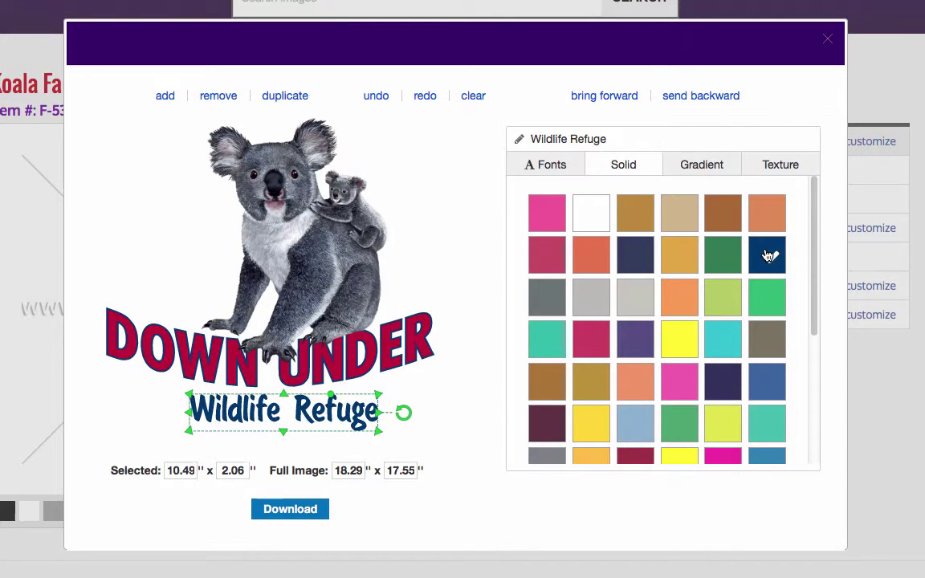
{"action": "left_click", "coordinate": [419, 222]}
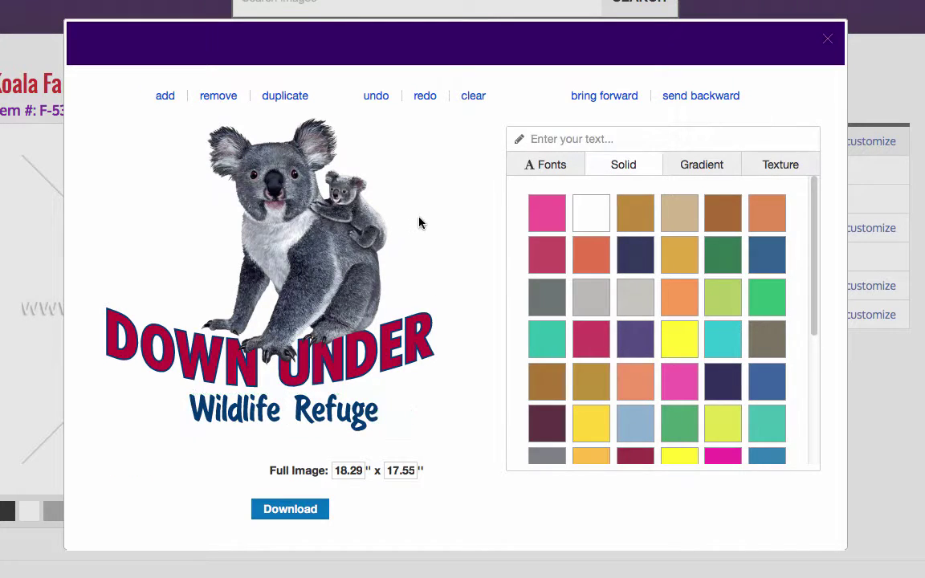
Download the finished koala design as a PNG
{"action": "left_click", "coordinate": [303, 515]}
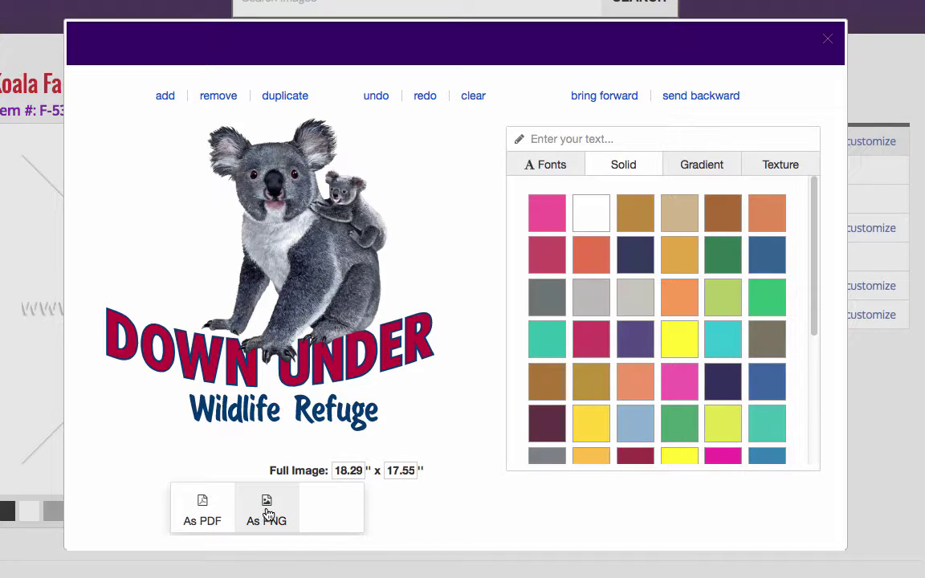
{"action": "left_click", "coordinate": [268, 515]}
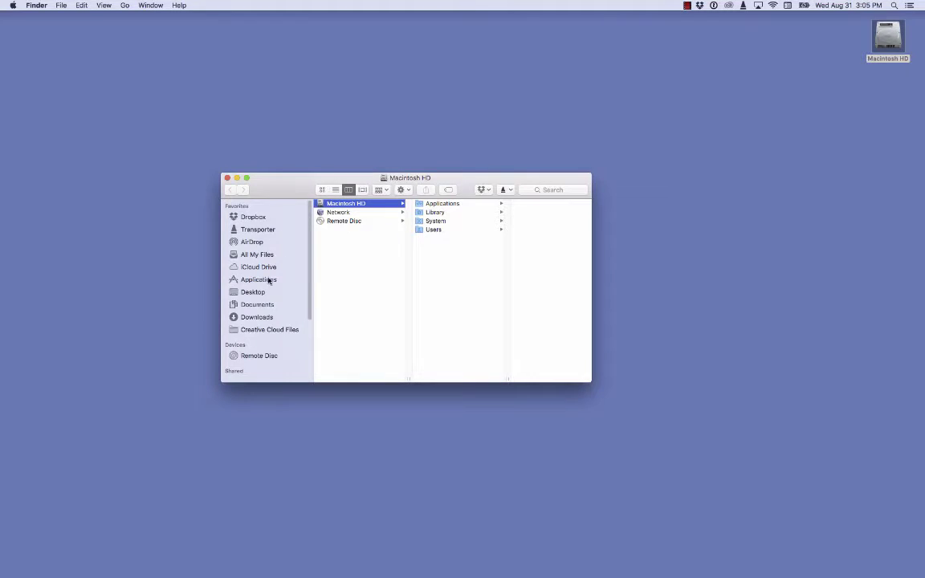
In Finder, move DownloadedDesign.png from the Downloads folder to the desktop and rename it Down Under.png
{"action": "left_click", "coordinate": [235, 317]}
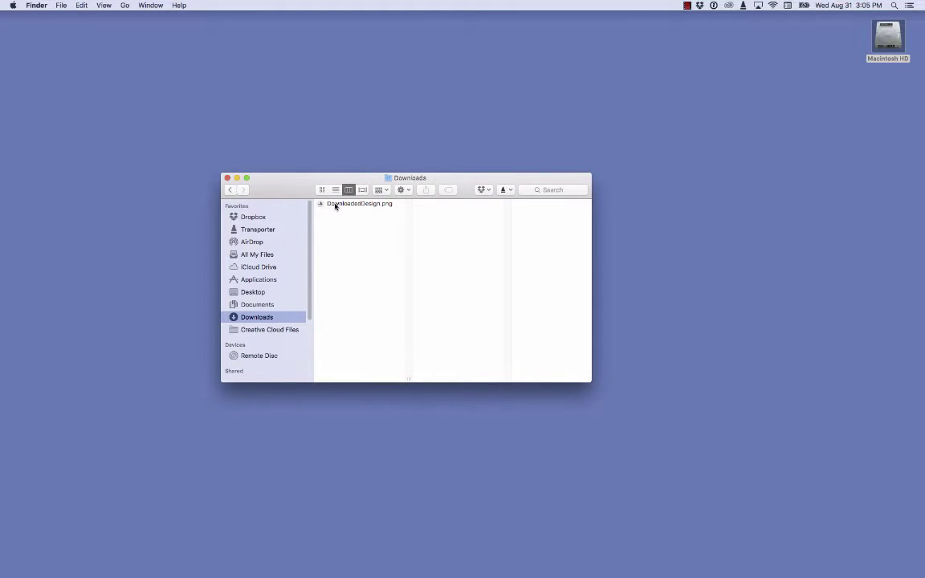
{"action": "left_click_drag", "start_coordinate": [335, 204], "coordinate": [455, 233]}
{"action": "left_click", "coordinate": [227, 177]}
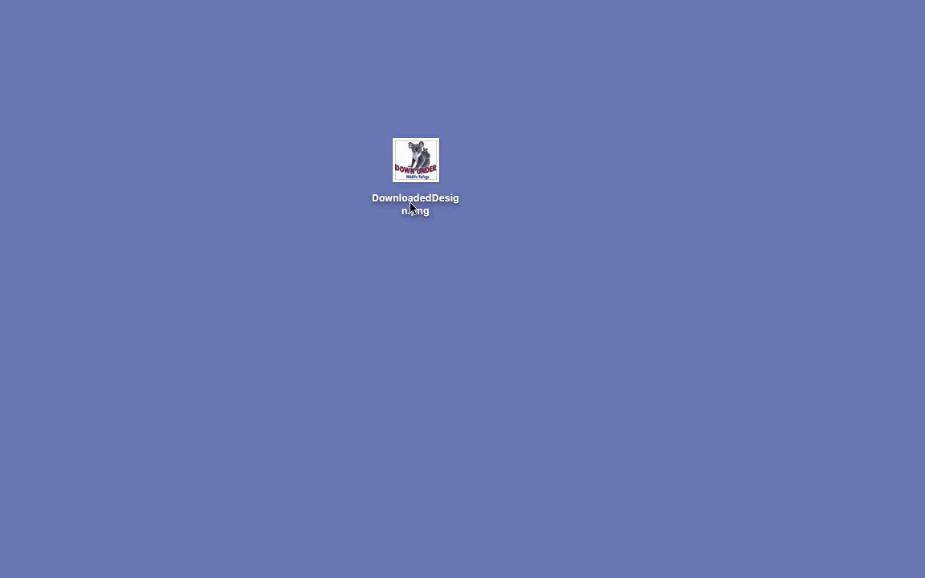
{"action": "left_click", "coordinate": [413, 206]}
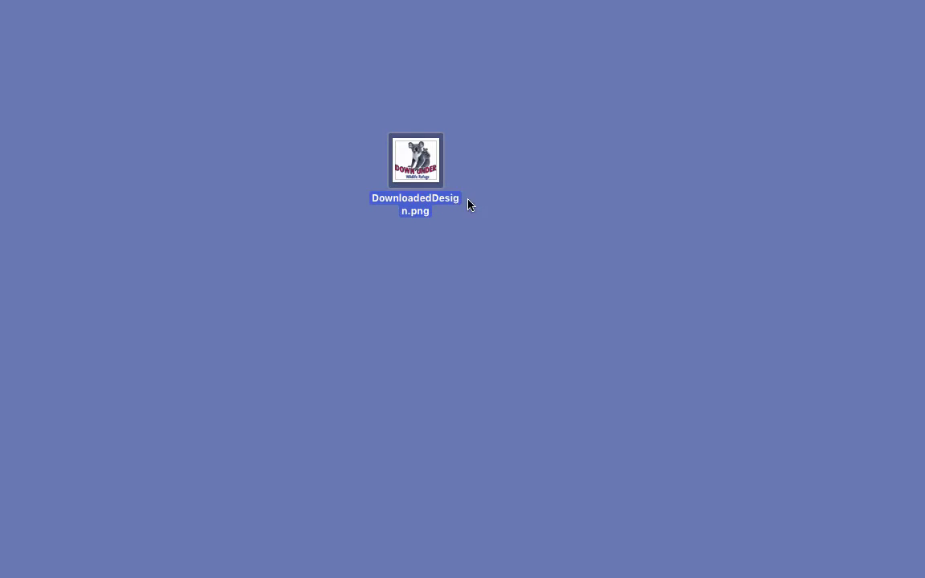
{"action": "left_click", "coordinate": [428, 198]}
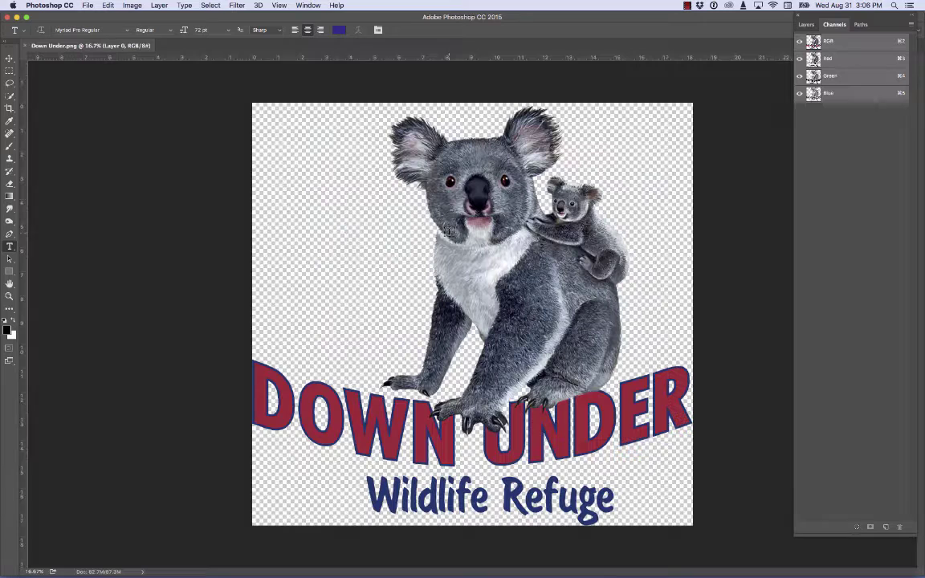
In Photoshop, open the Image Size settings of Down Under.png to check its dimensions and resolution
{"action": "left_click", "coordinate": [132, 5]}
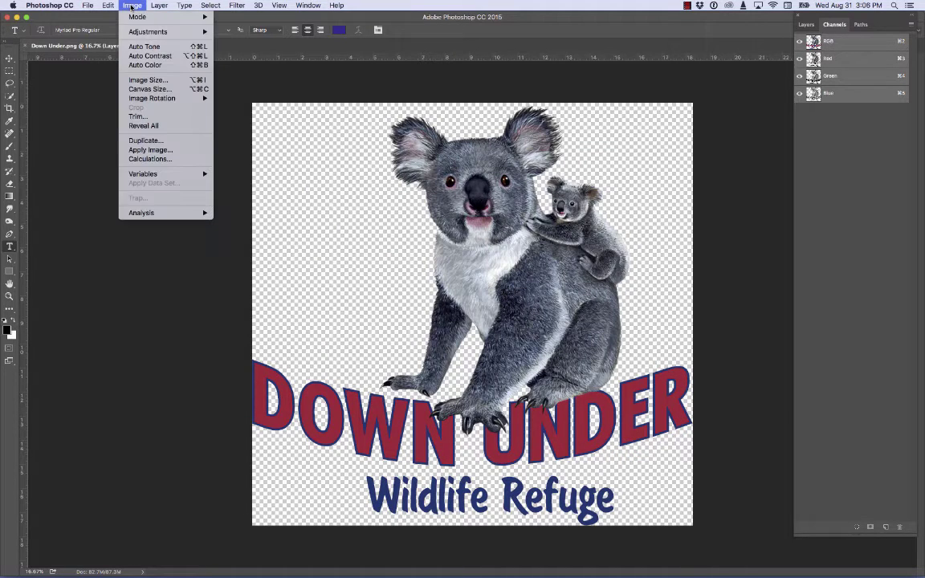
{"action": "left_click", "coordinate": [140, 82]}
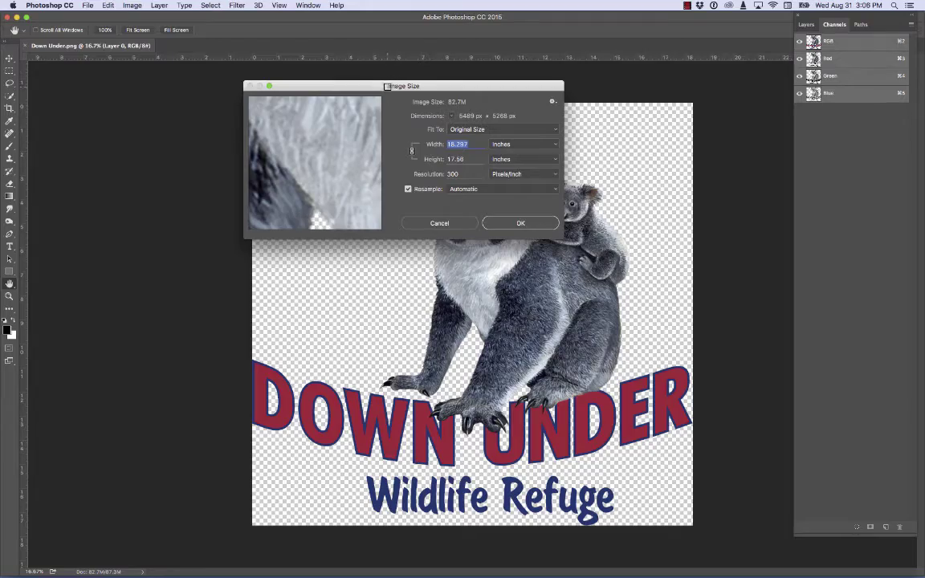